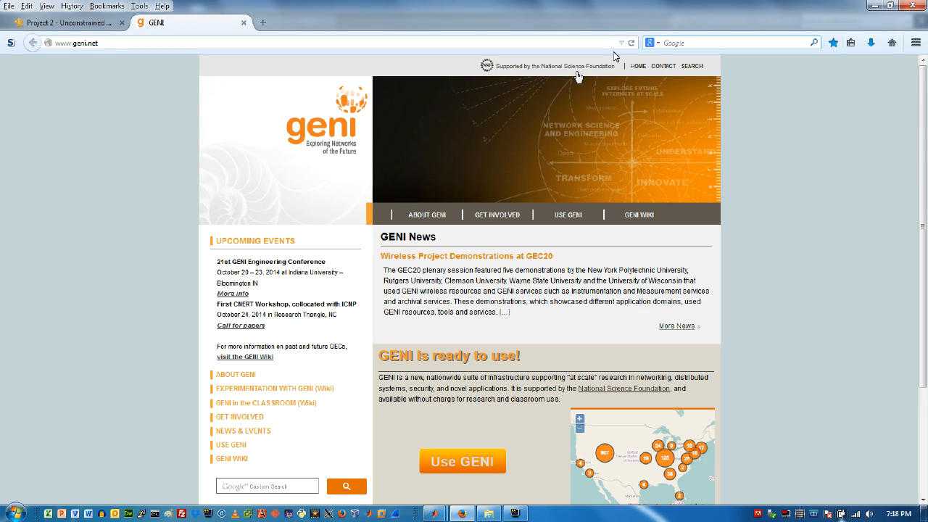
Step: Open the GENI sign-in page and continue with GENI Project Office as the organization
{"action": "left_click", "coordinate": [479, 470]}
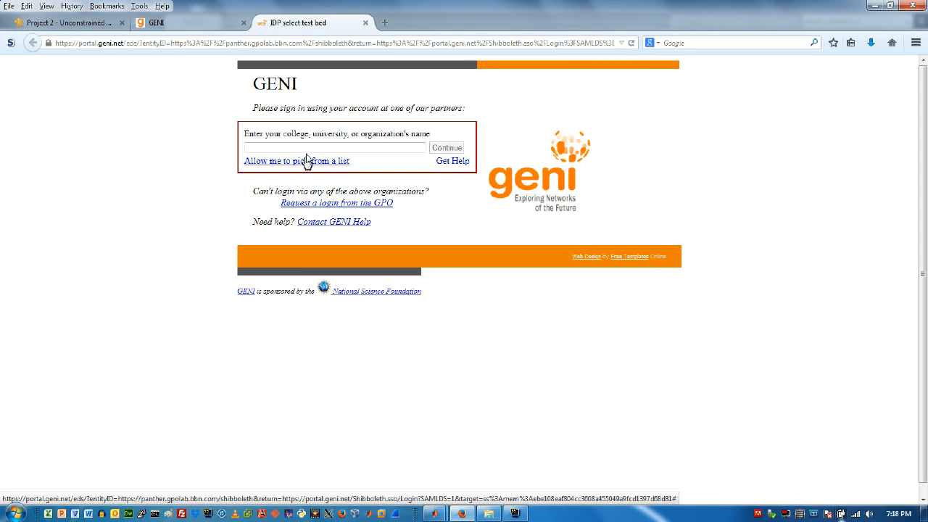
{"action": "type", "text": "geni"}
{"action": "key", "text": "Down"}
{"action": "key", "text": "Return"}
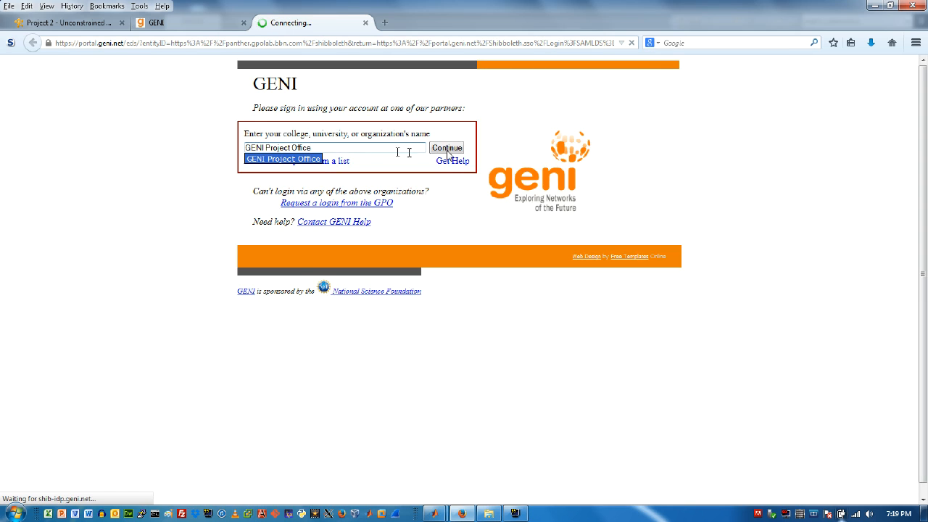
Step: Log in to the GENI Experimenter Portal with the account username and password
{"action": "left_click", "coordinate": [120, 263]}
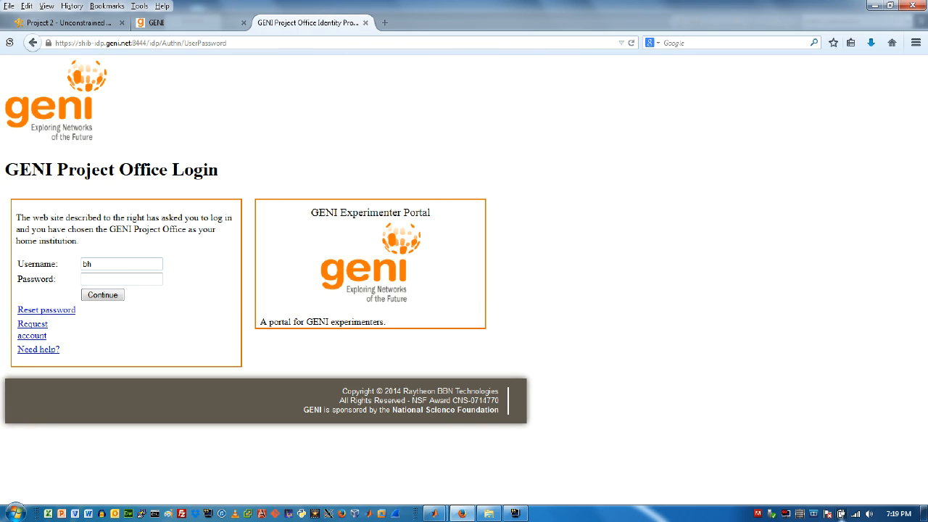
{"action": "key", "text": "Tab"}
{"action": "type", "text": "••••••••"}
{"action": "key", "text": "Return"}
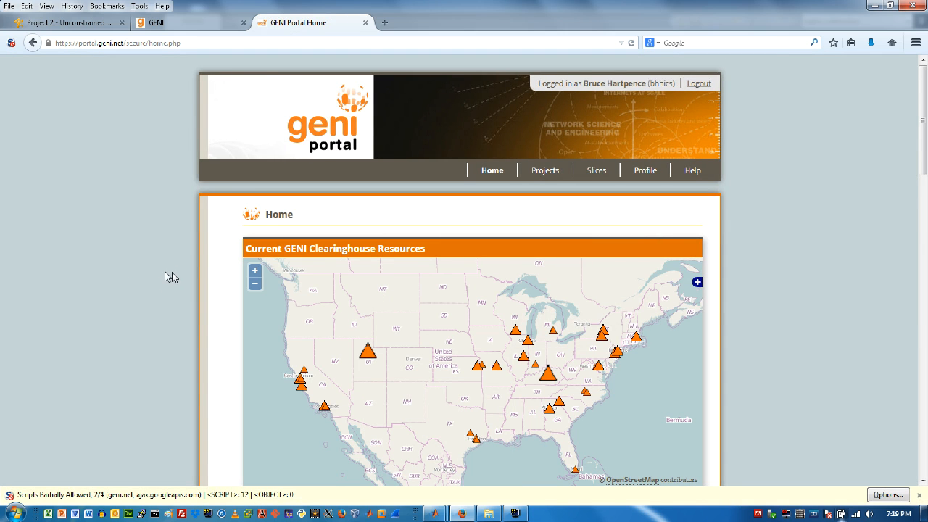
Step: Handle the pending join request for project RIT-NSSA602 by approving the candidate with the Add as Member action
{"action": "scroll", "coordinate": [149, 273], "scroll_direction": "down", "scroll_amount": 2}
{"action": "scroll", "coordinate": [149, 276], "scroll_direction": "down", "scroll_amount": 6}
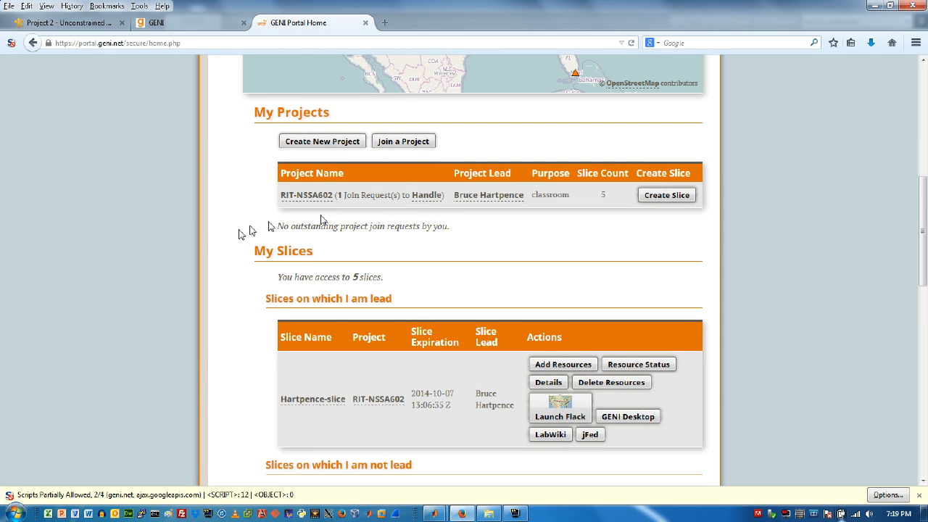
{"action": "left_click", "coordinate": [426, 196]}
{"action": "scroll", "coordinate": [585, 240], "scroll_direction": "down", "scroll_amount": 3}
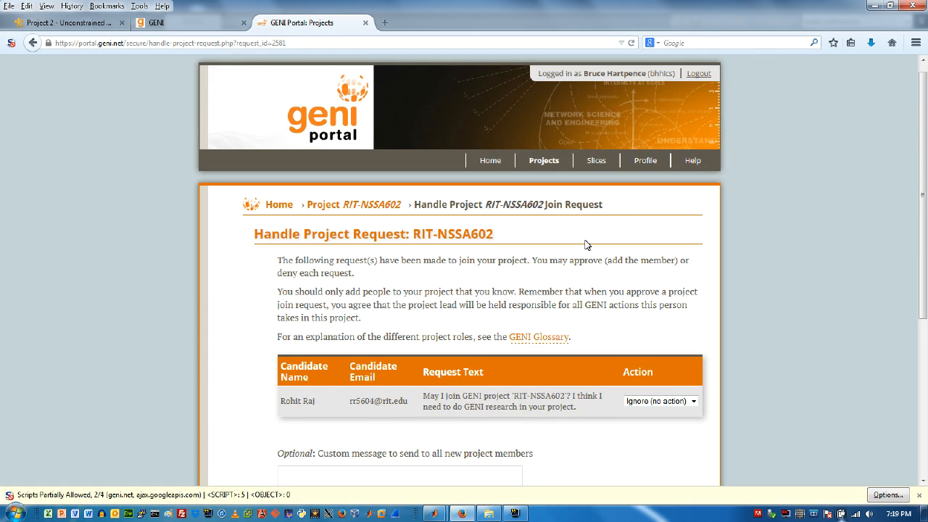
{"action": "left_click", "coordinate": [684, 283]}
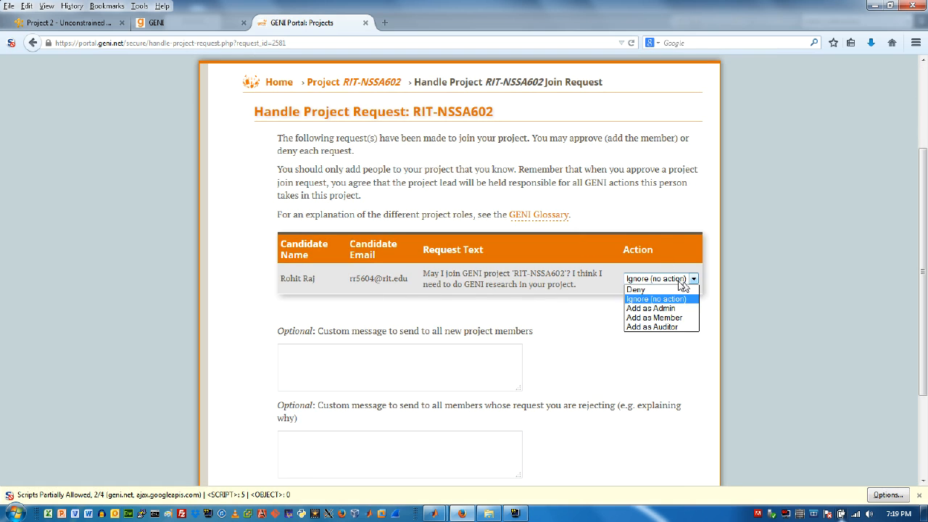
{"action": "left_click", "coordinate": [666, 319]}
{"action": "scroll", "coordinate": [560, 313], "scroll_direction": "down", "scroll_amount": 3}
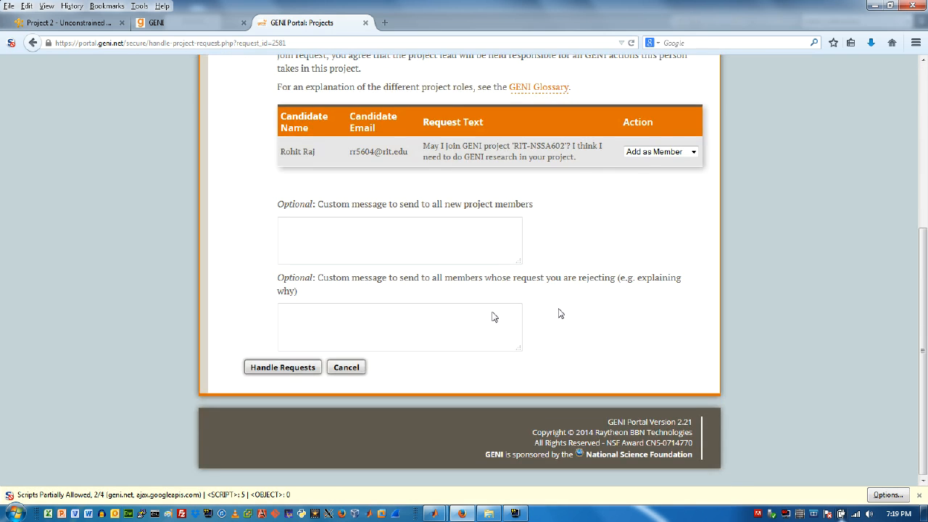
{"action": "left_click", "coordinate": [262, 367]}
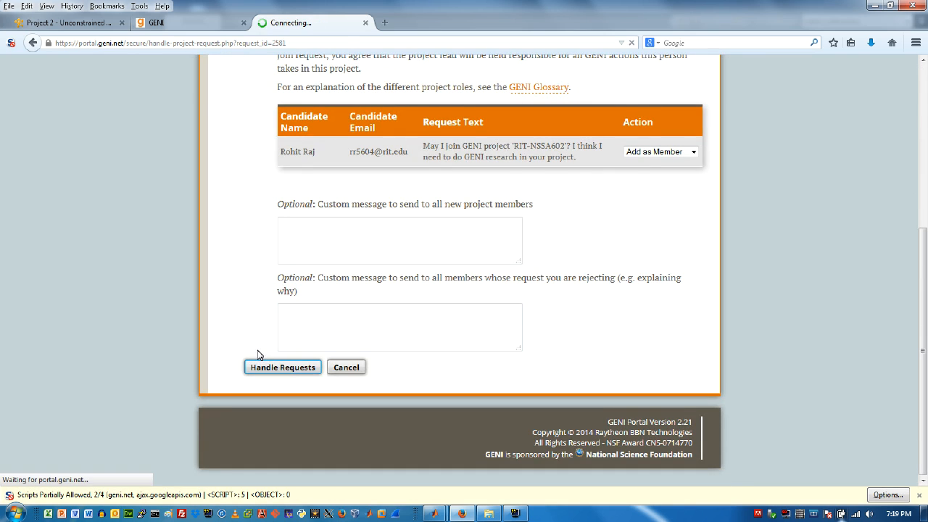
Step: Launch Flack for the project slice on which the logged-in account is lead
{"action": "scroll", "coordinate": [185, 291], "scroll_direction": "down", "scroll_amount": 10}
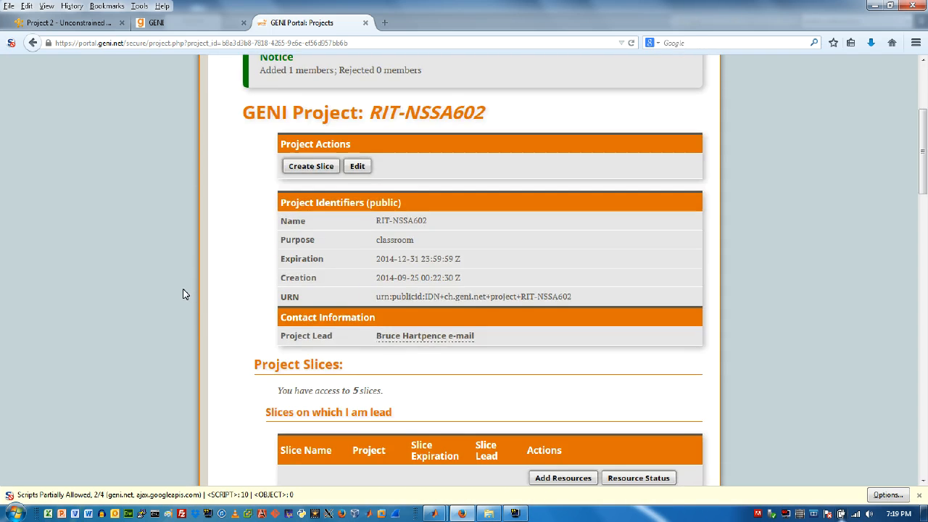
{"action": "scroll", "coordinate": [183, 290], "scroll_direction": "down", "scroll_amount": 1}
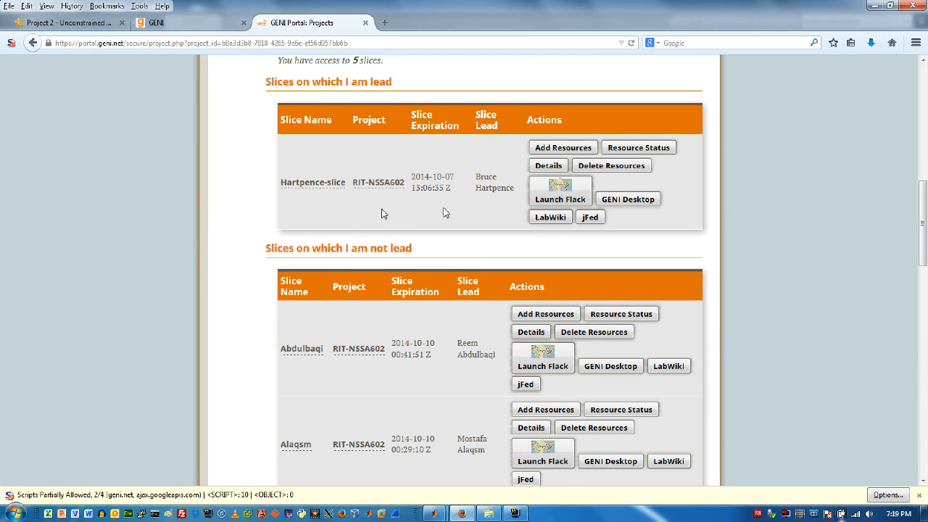
{"action": "left_click", "coordinate": [554, 194]}
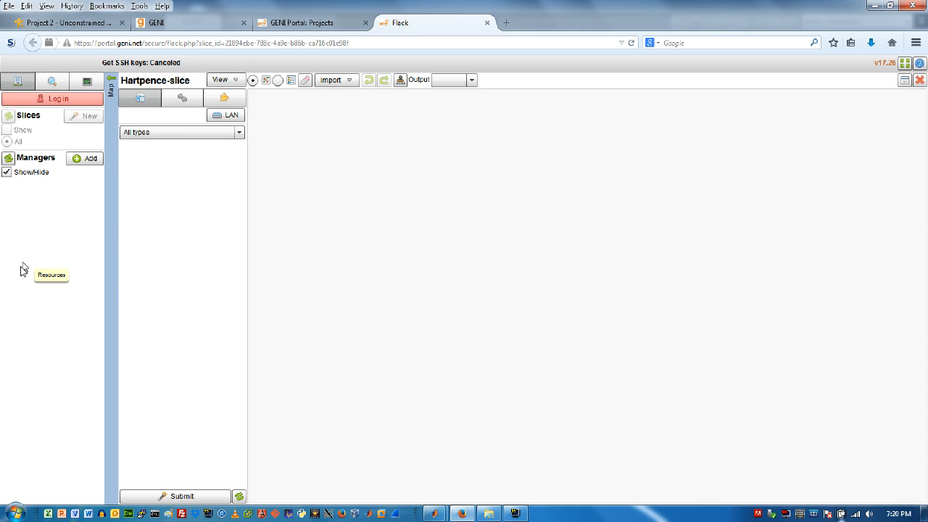
Step: Log in to Flack with the private key and certificate loaded from a file, and clear the browser's search text
{"action": "left_click", "coordinate": [71, 102]}
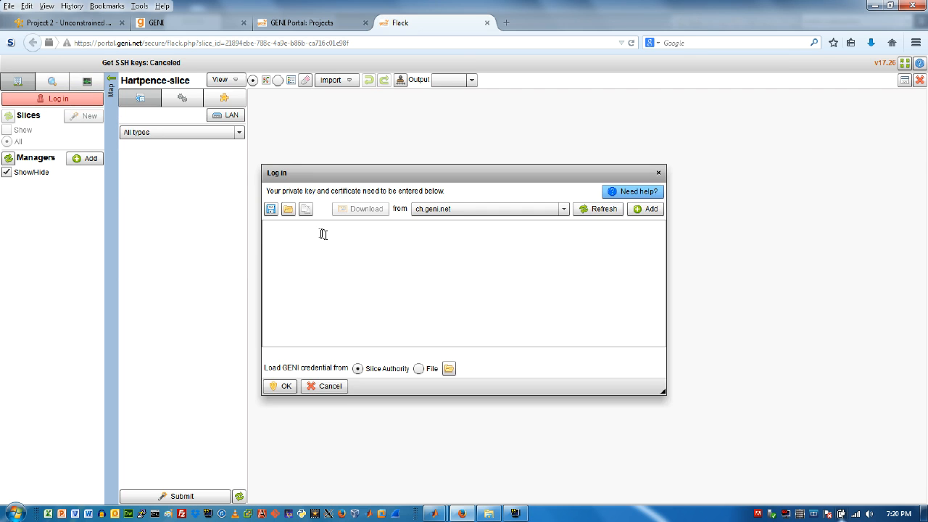
{"action": "left_click", "coordinate": [288, 210]}
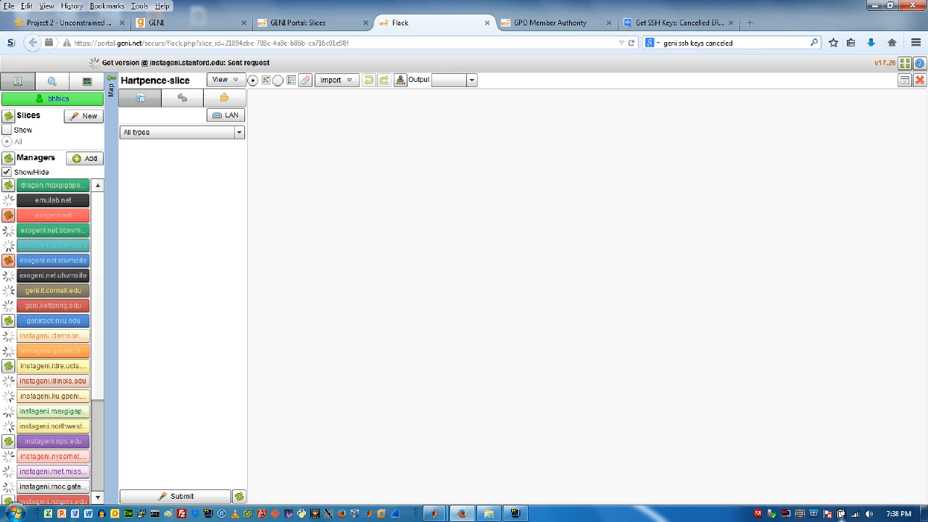
{"action": "left_click_drag", "start_coordinate": [734, 44], "coordinate": [643, 46]}
{"action": "key", "text": "BackSpace"}
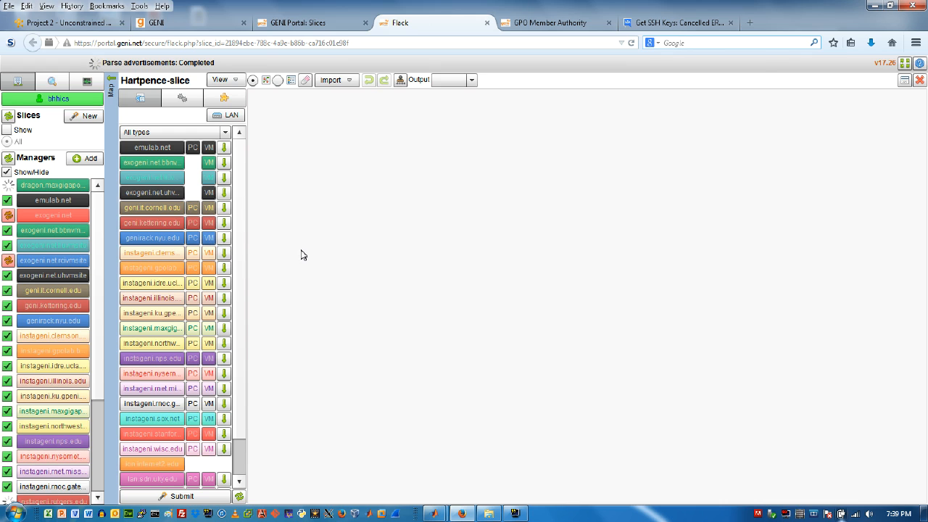
Step: Add three VMs from geni.it.cornell.edu to the slice canvas and arrange them in a triangle with VM-1 as the lower corner
{"action": "left_click", "coordinate": [210, 210]}
{"action": "left_click", "coordinate": [211, 210]}
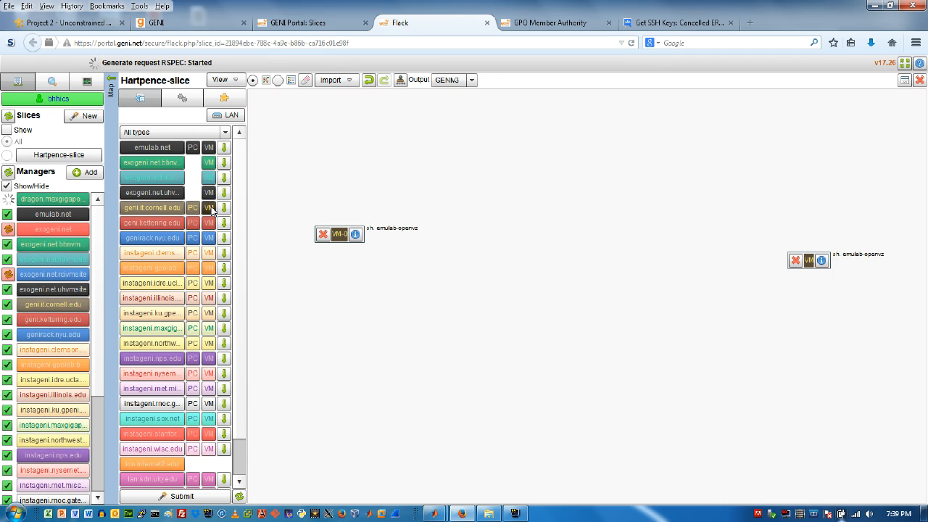
{"action": "left_click", "coordinate": [211, 209]}
{"action": "left_click_drag", "start_coordinate": [301, 407], "coordinate": [532, 333]}
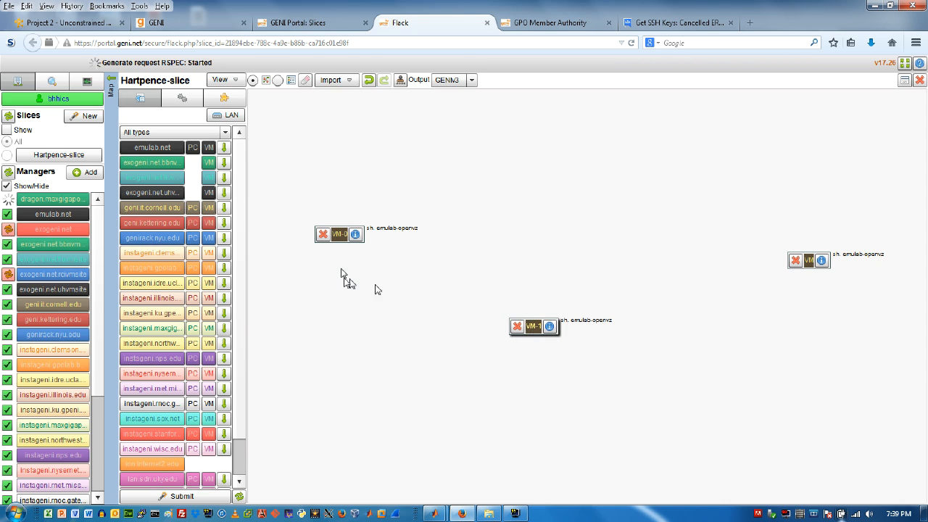
{"action": "left_click_drag", "start_coordinate": [338, 237], "coordinate": [387, 204]}
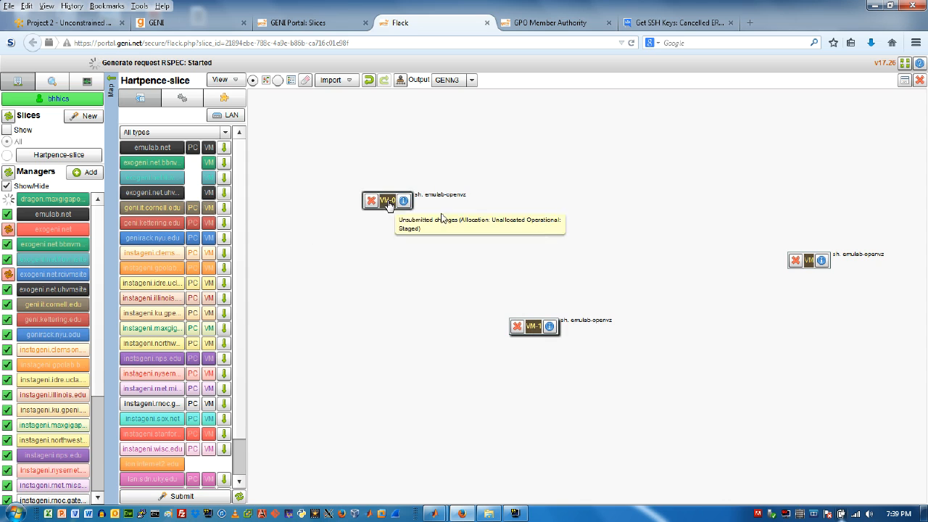
{"action": "left_click_drag", "start_coordinate": [811, 267], "coordinate": [628, 207]}
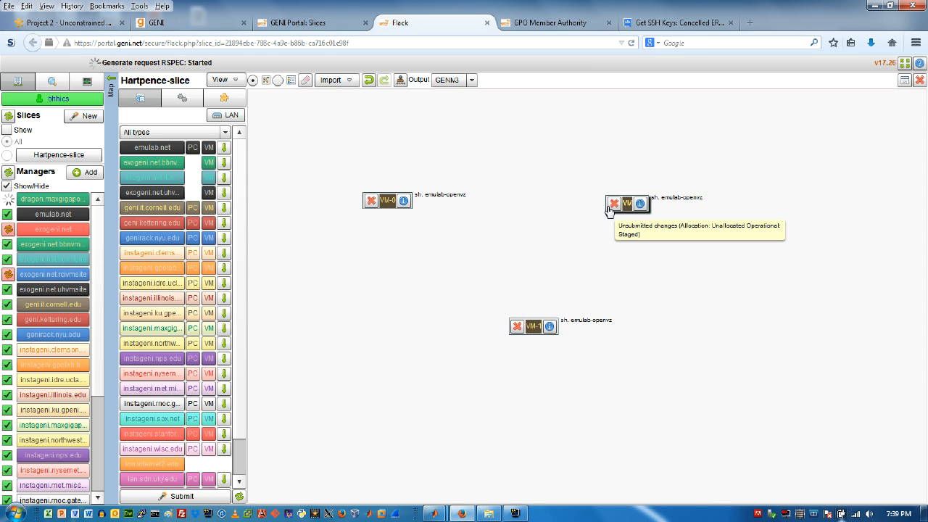
Step: Connect VM to VM-1, VM-0 to VM-1, and VM to VM-0 with LAN links
{"action": "left_click_drag", "start_coordinate": [649, 209], "coordinate": [533, 326]}
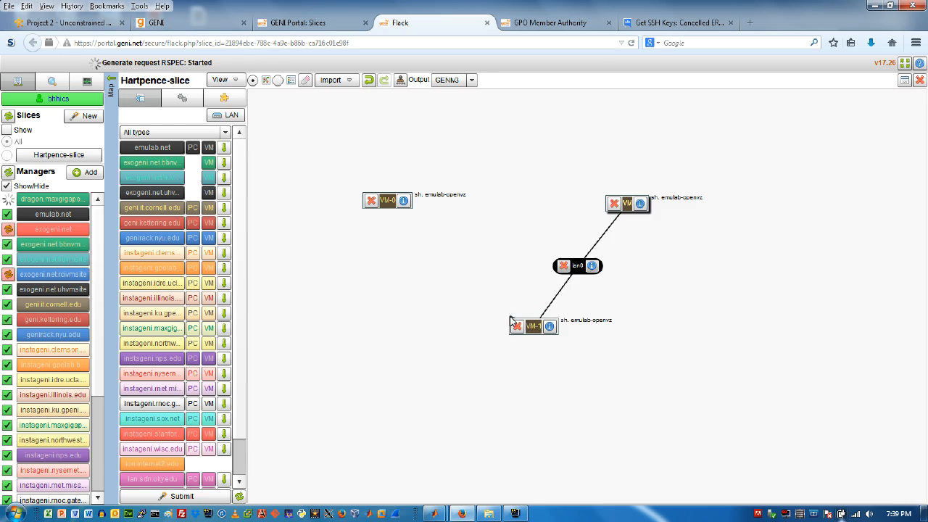
{"action": "left_click_drag", "start_coordinate": [389, 214], "coordinate": [533, 327]}
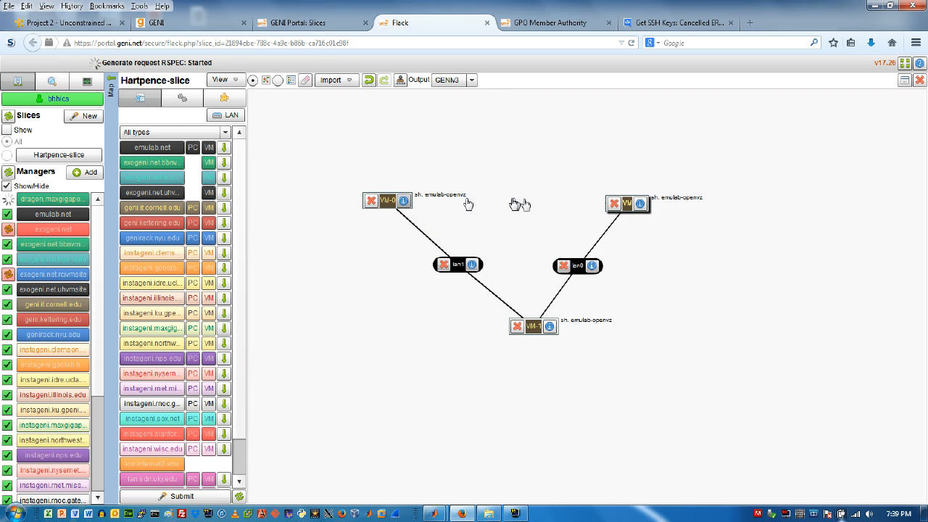
{"action": "left_click_drag", "start_coordinate": [587, 208], "coordinate": [395, 202]}
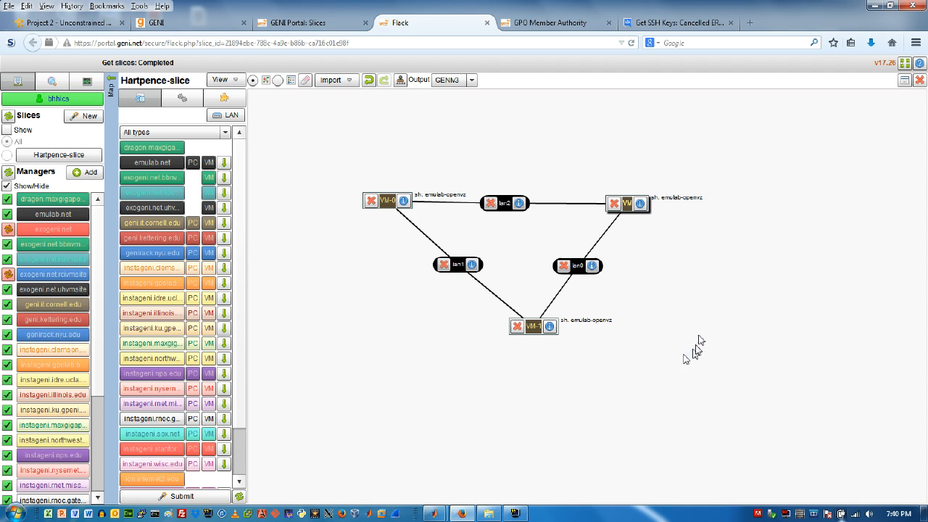
Step: Examine the interfaces and the capacity, latency and packet loss properties of lan2, look at the map, and return to the slice topology
{"action": "left_click", "coordinate": [518, 204]}
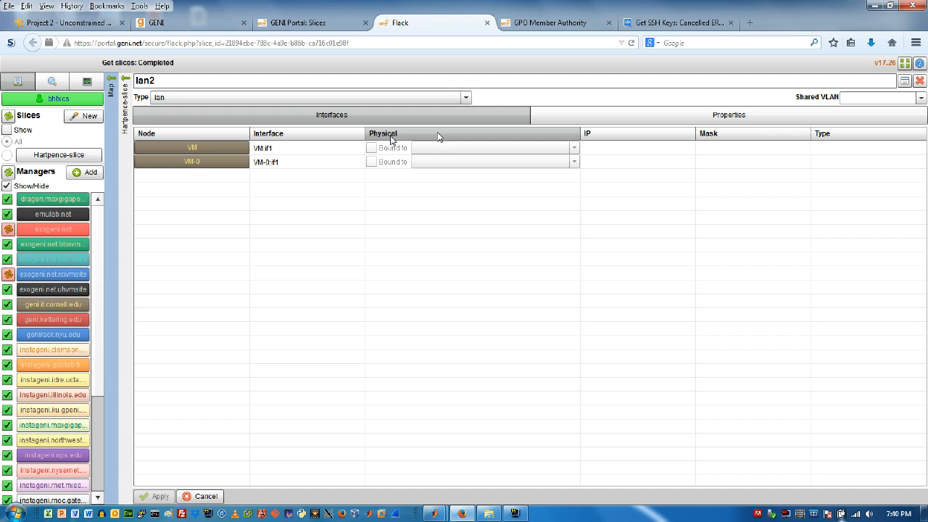
{"action": "left_click", "coordinate": [655, 118]}
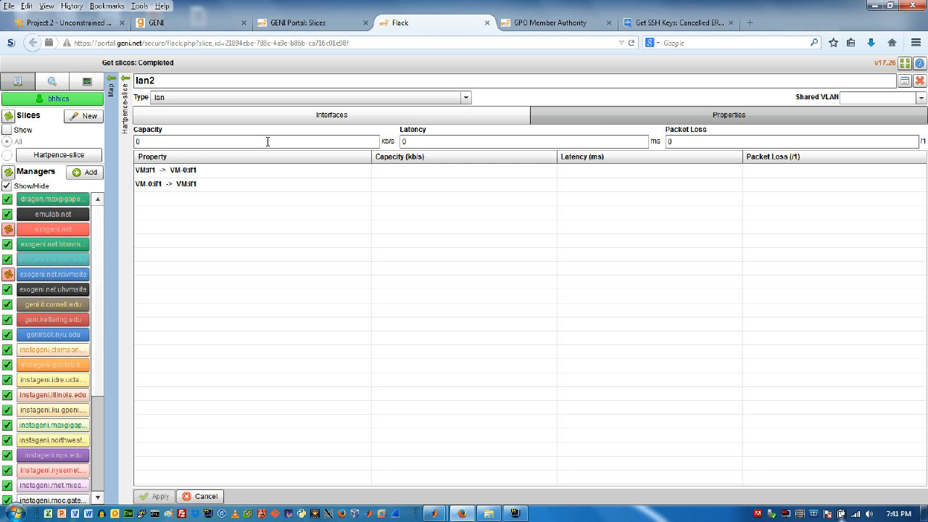
{"action": "left_click", "coordinate": [130, 163]}
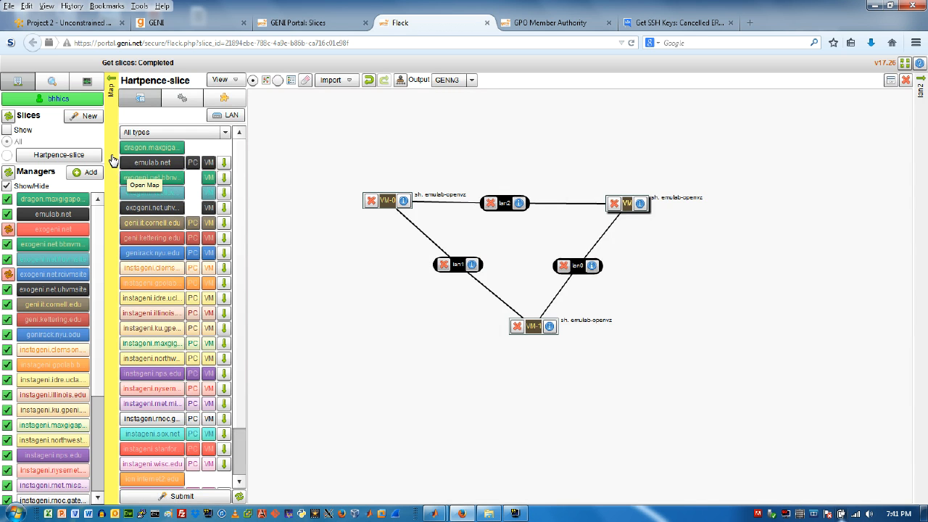
{"action": "left_click", "coordinate": [113, 160]}
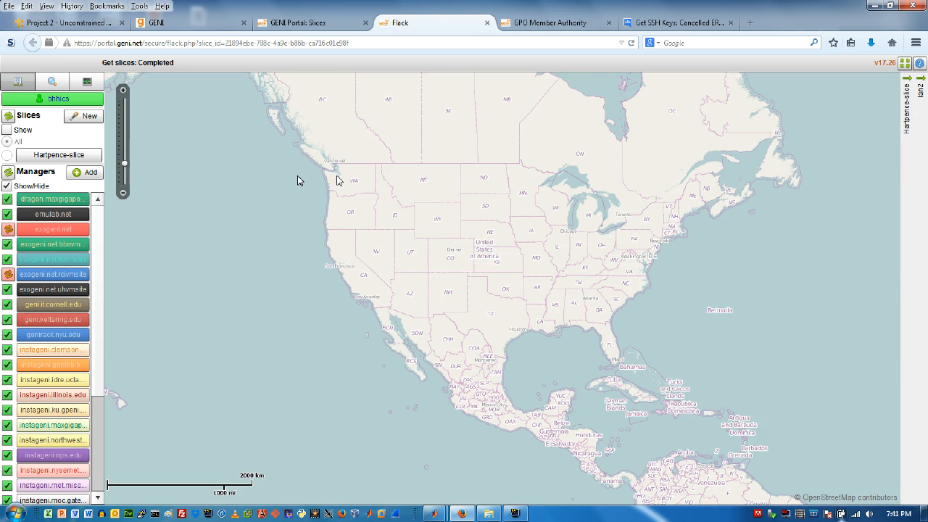
{"action": "left_click", "coordinate": [910, 159]}
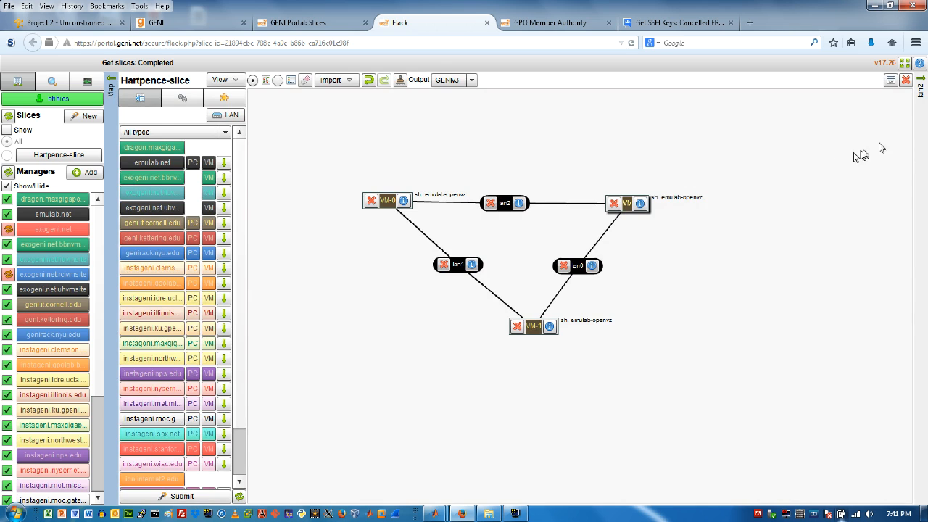
{"action": "left_click", "coordinate": [917, 148]}
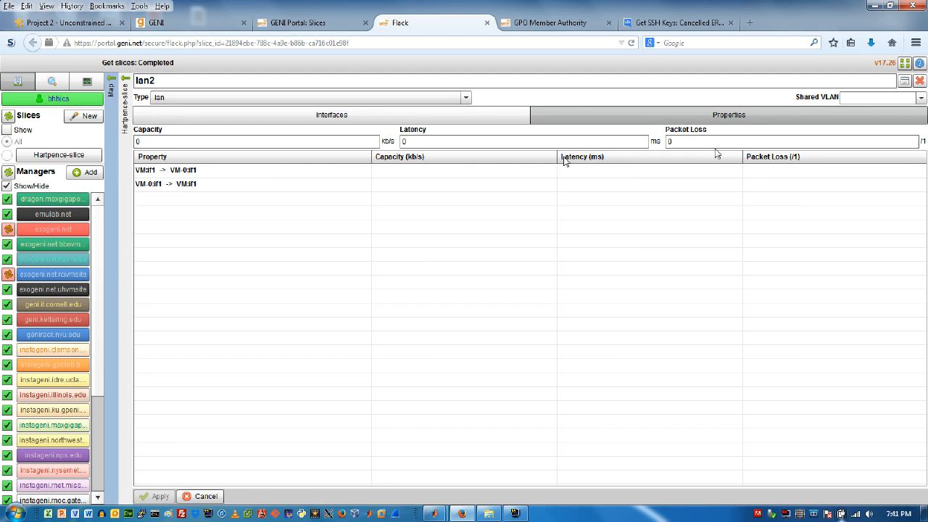
{"action": "left_click", "coordinate": [122, 181]}
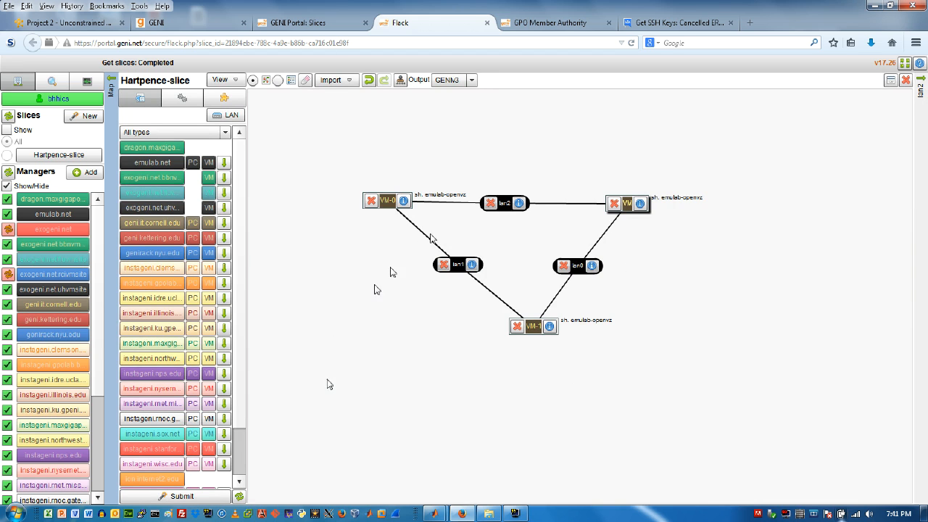
Step: Submit the slice, confirm its creation at geni.it.cornell.edu, and close the web page about cancelled SSH keys
{"action": "left_click", "coordinate": [190, 496]}
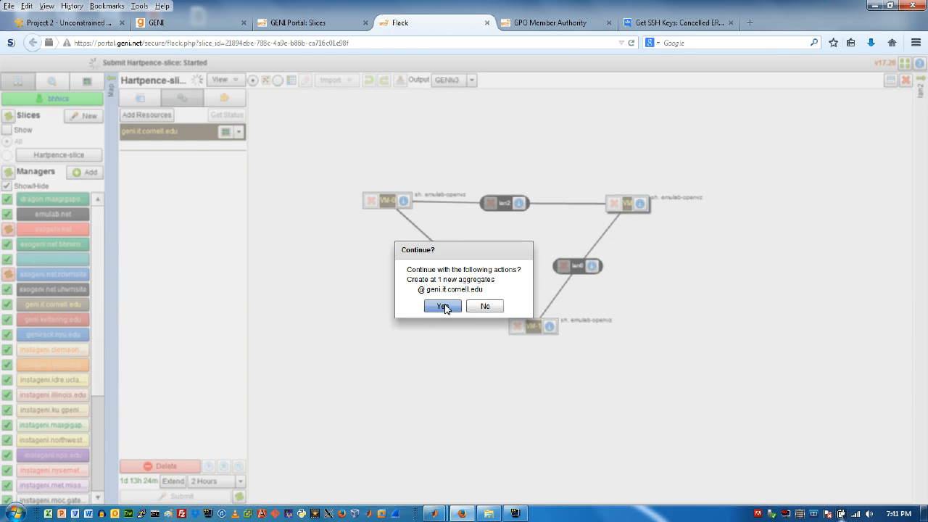
{"action": "left_click", "coordinate": [443, 307]}
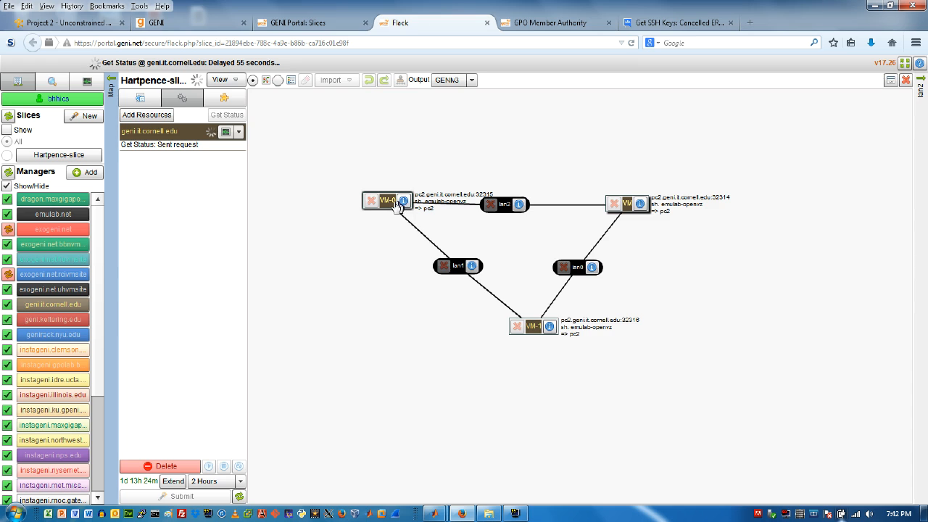
{"action": "mouse_move", "coordinate": [390, 204]}
{"action": "left_mouse_down"}
{"action": "mouse_move", "coordinate": [387, 185]}
{"action": "mouse_move", "coordinate": [392, 206]}
{"action": "left_mouse_up"}
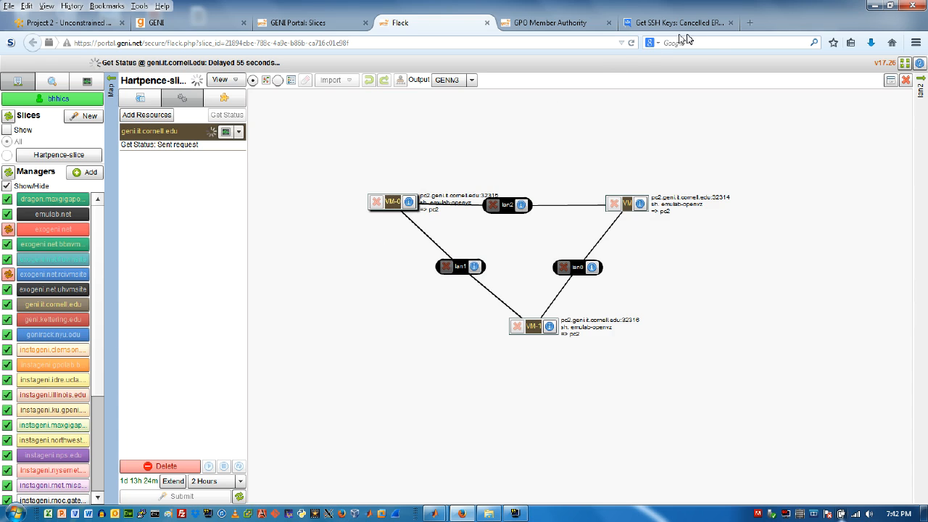
{"action": "left_click", "coordinate": [733, 22]}
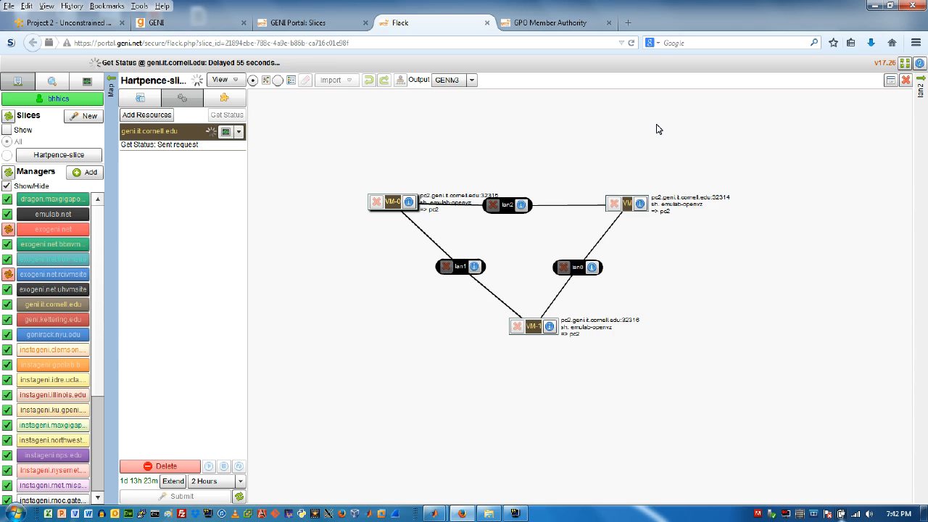
Step: Open the browser's Add-ons Manager to check the installed extensions for the FireSSH client
{"action": "mouse_move", "coordinate": [441, 210]}
{"action": "mouse_move", "coordinate": [394, 209]}
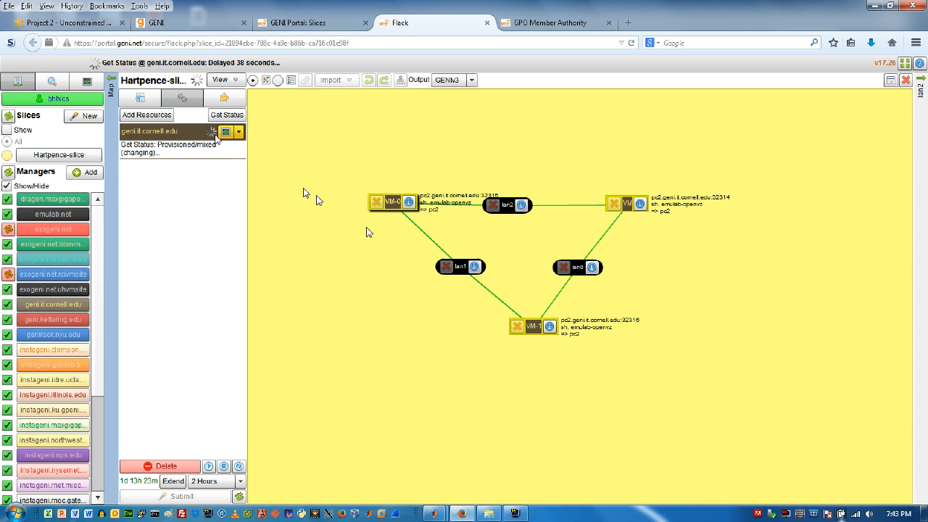
{"action": "left_click", "coordinate": [139, 7]}
{"action": "left_click", "coordinate": [150, 33]}
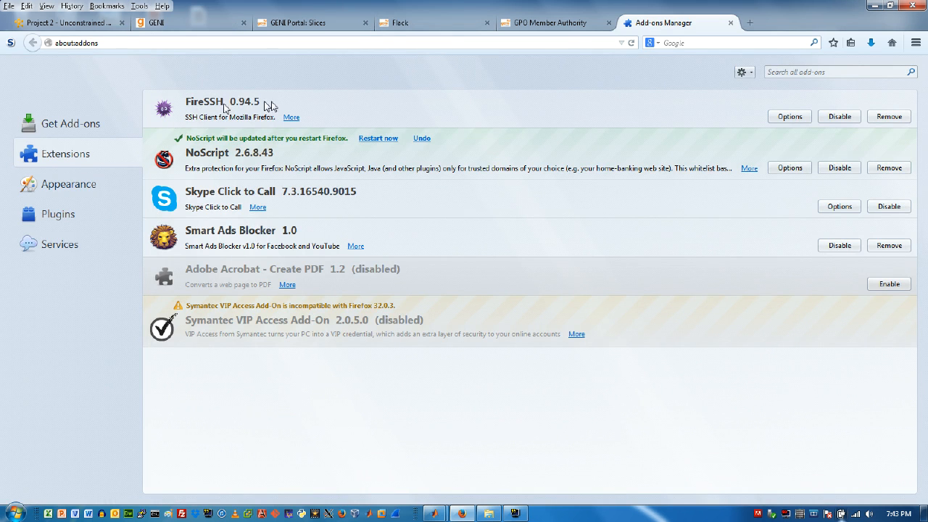
Step: Close the Add-ons Manager and start an SSH session to VM-0 from its details in the slice topology
{"action": "left_click", "coordinate": [730, 23]}
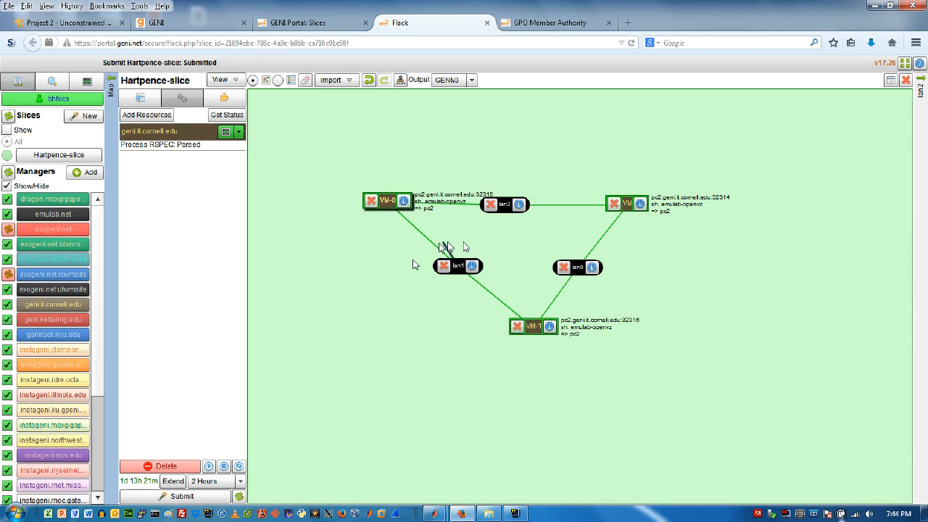
{"action": "left_click_drag", "start_coordinate": [386, 203], "coordinate": [776, 161]}
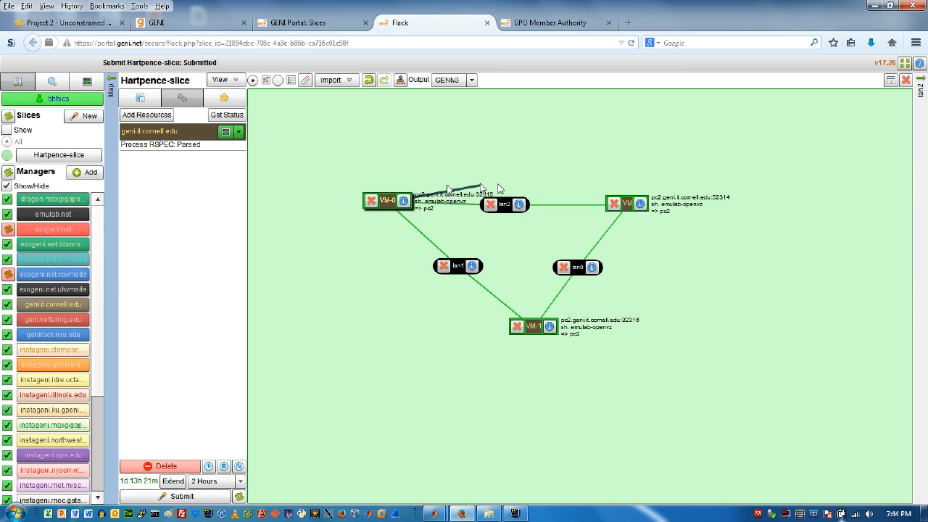
{"action": "left_click", "coordinate": [403, 201]}
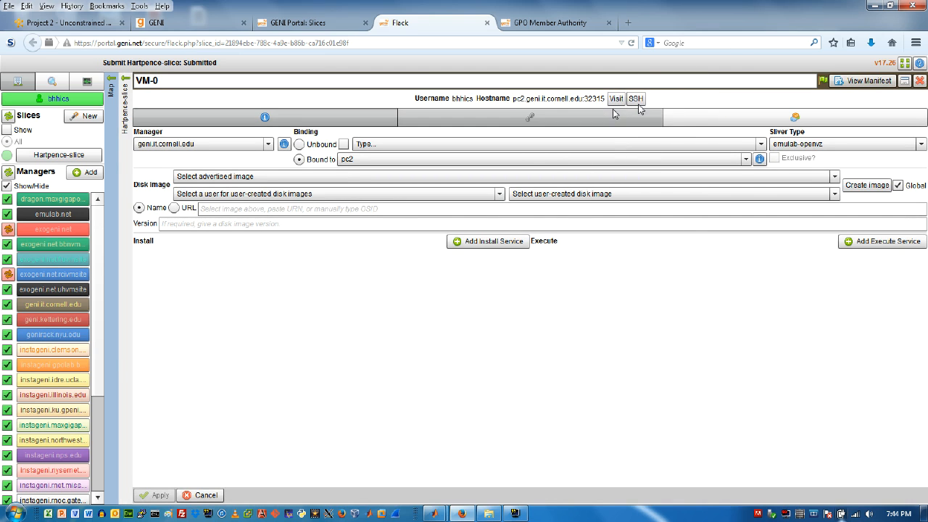
{"action": "left_click", "coordinate": [636, 99]}
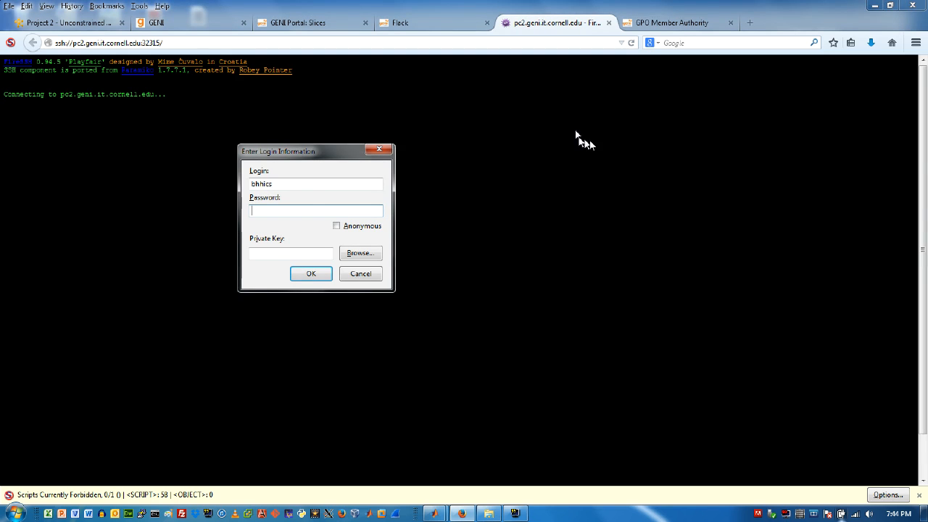
Step: Try to log in to VM-0 with the password and the private key file id_geni_ssh_rsa, adding the server's host key to the cache
{"action": "type", "text": "********"}
{"action": "left_click", "coordinate": [353, 254]}
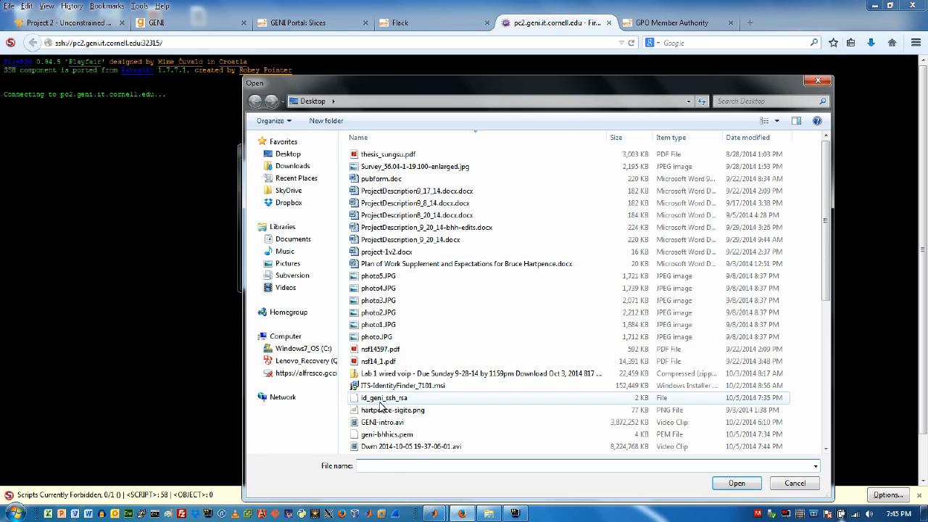
{"action": "double_click", "coordinate": [380, 399]}
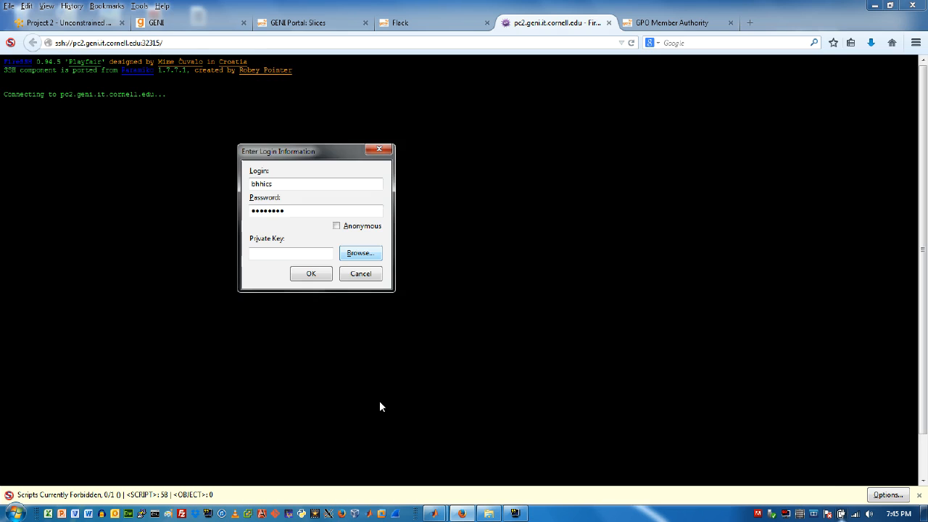
{"action": "left_click", "coordinate": [311, 275]}
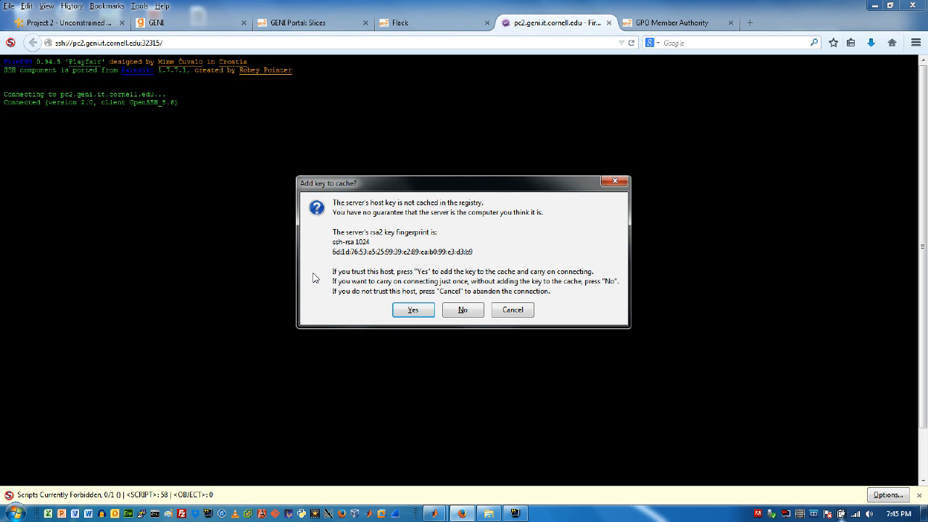
{"action": "left_click", "coordinate": [418, 311]}
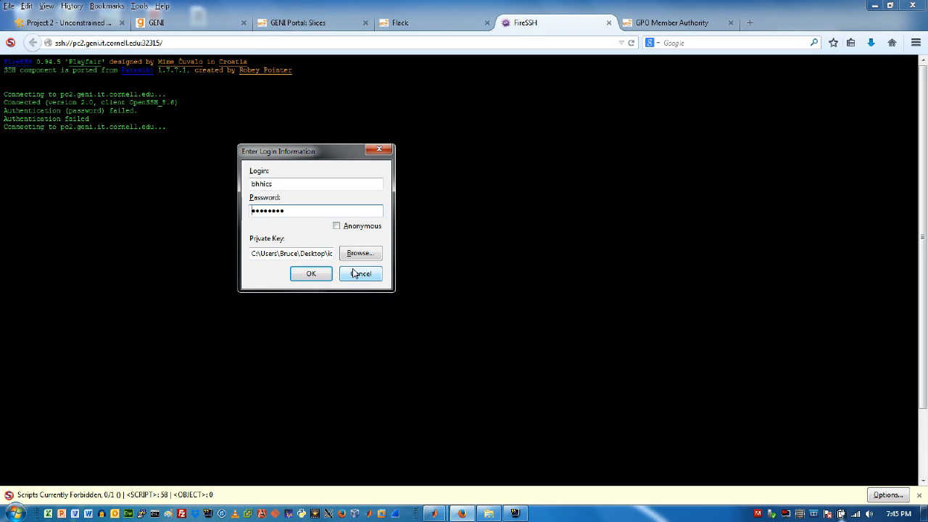
Step: Retry the VM-0 login by re-entering the password and reselecting the id_geni_ssh_rsa private key
{"action": "left_click_drag", "start_coordinate": [287, 210], "coordinate": [240, 211]}
{"action": "type", "text": "••••••••"}
{"action": "key", "text": "Return"}
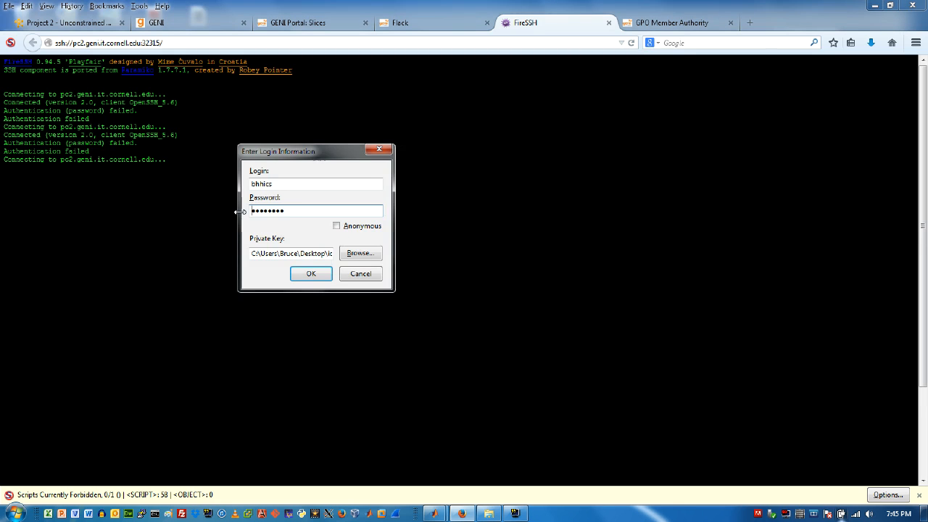
{"action": "left_click", "coordinate": [376, 260]}
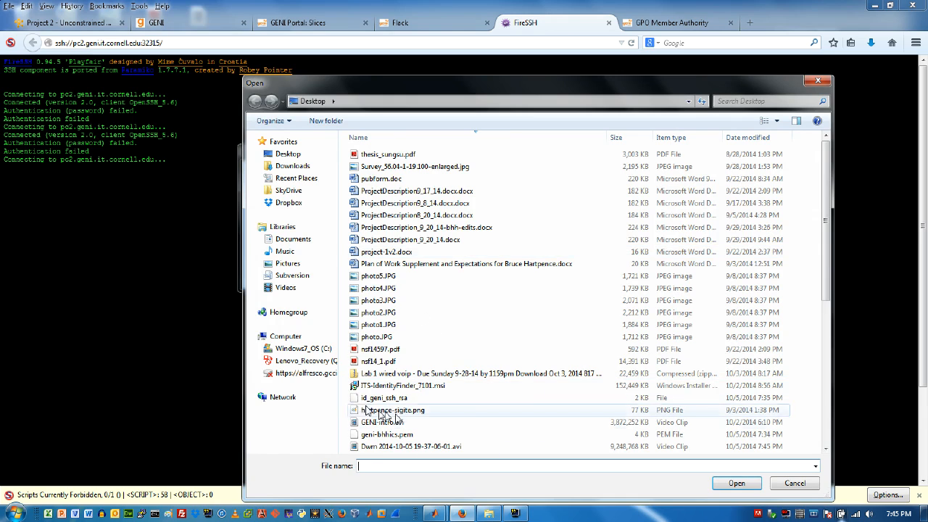
{"action": "double_click", "coordinate": [357, 398]}
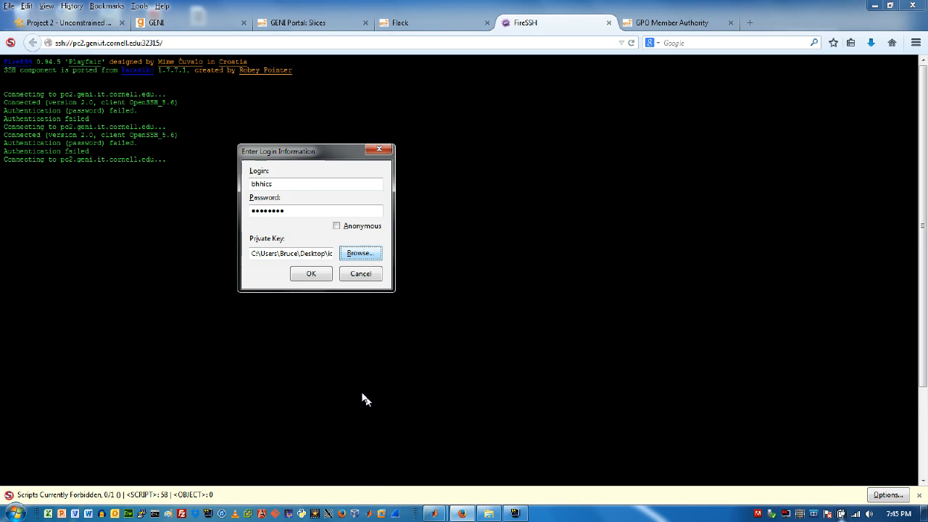
{"action": "left_click", "coordinate": [308, 273]}
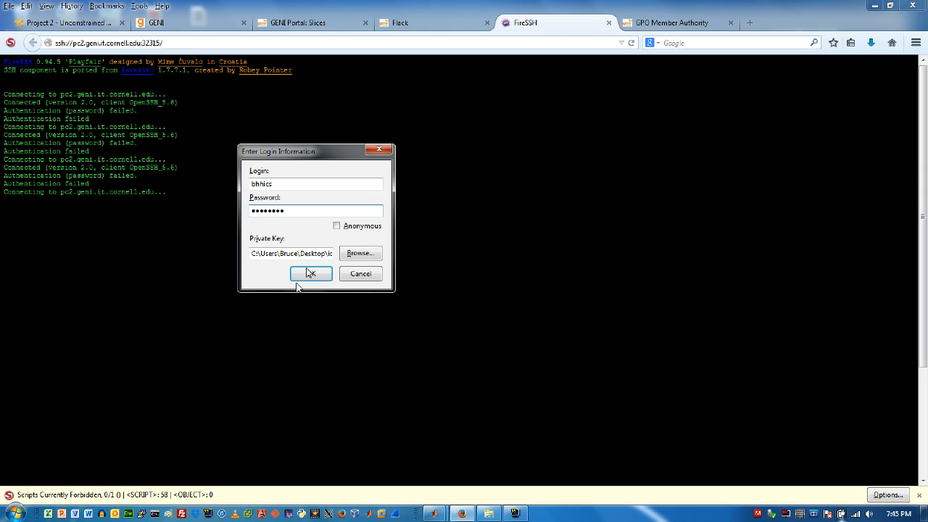
{"action": "key", "text": "ctrl+a"}
{"action": "type", "text": "••••••••"}
{"action": "key", "text": "Return"}
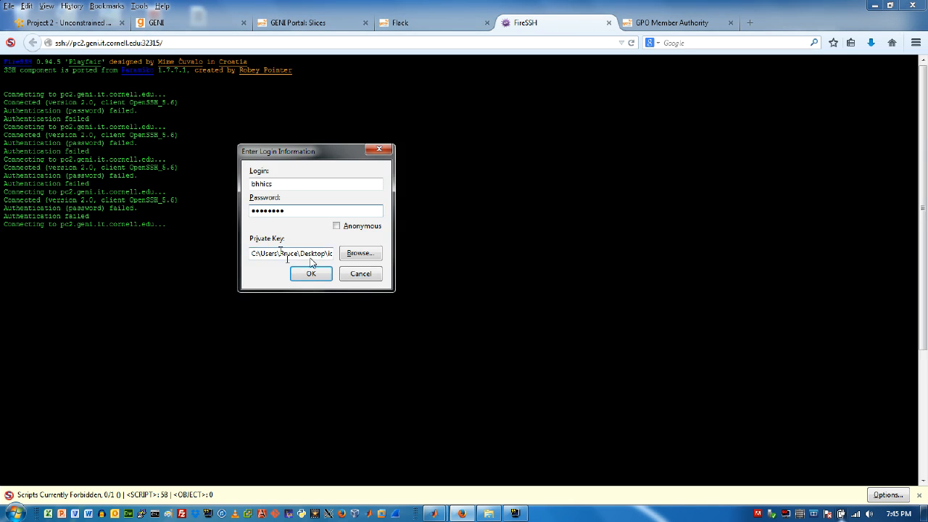
Step: Replace the password in the VM-0 login information with the one for the private key and log in
{"action": "left_click_drag", "start_coordinate": [304, 212], "coordinate": [199, 216]}
{"action": "type", "text": "•••••"}
{"action": "key", "text": "Return"}
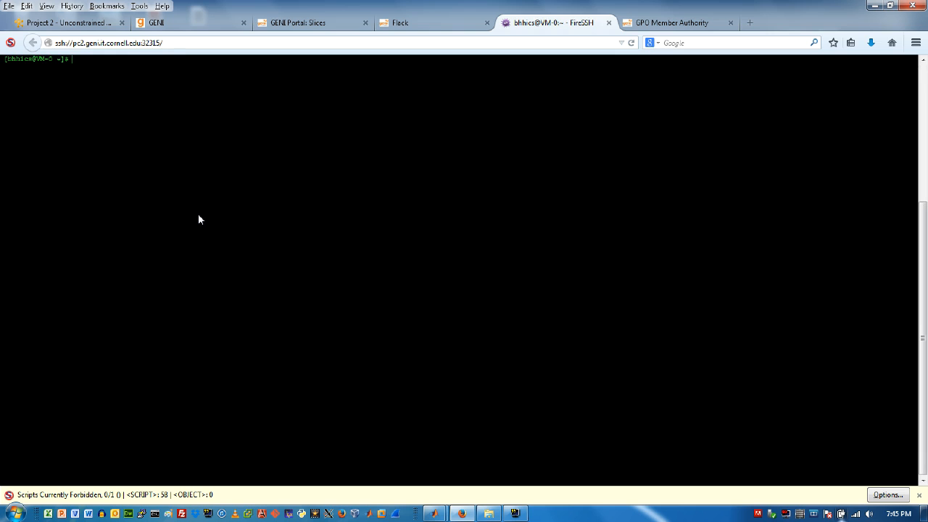
Step: Run ifconfig on VM-0 and highlight the inet addresses of its Ethernet interfaces
{"action": "key", "text": "Return"}
{"action": "key", "text": "Return"}
{"action": "type", "text": "ifconfgi"}
{"action": "key", "text": "Up"}
{"action": "key", "text": "BackSpace"}
{"action": "key", "text": "BackSpace"}
{"action": "type", "text": "ig"}
{"action": "key", "text": "Return"}
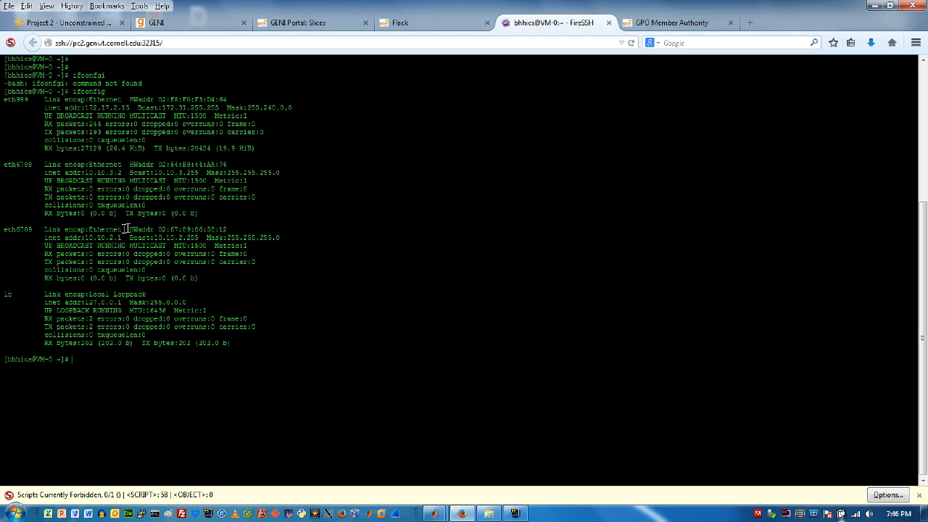
{"action": "left_click_drag", "start_coordinate": [84, 107], "coordinate": [131, 108]}
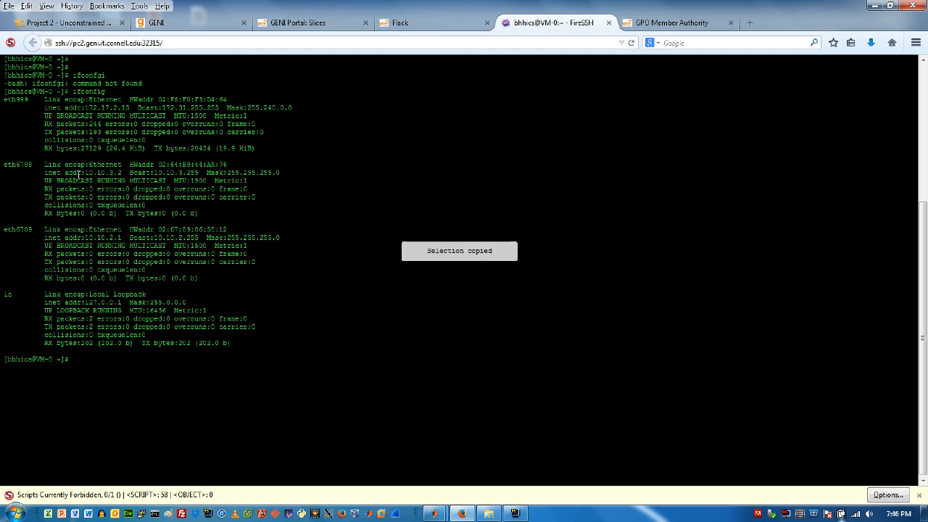
{"action": "left_click_drag", "start_coordinate": [82, 172], "coordinate": [125, 172]}
{"action": "left_click_drag", "start_coordinate": [84, 238], "coordinate": [128, 239]}
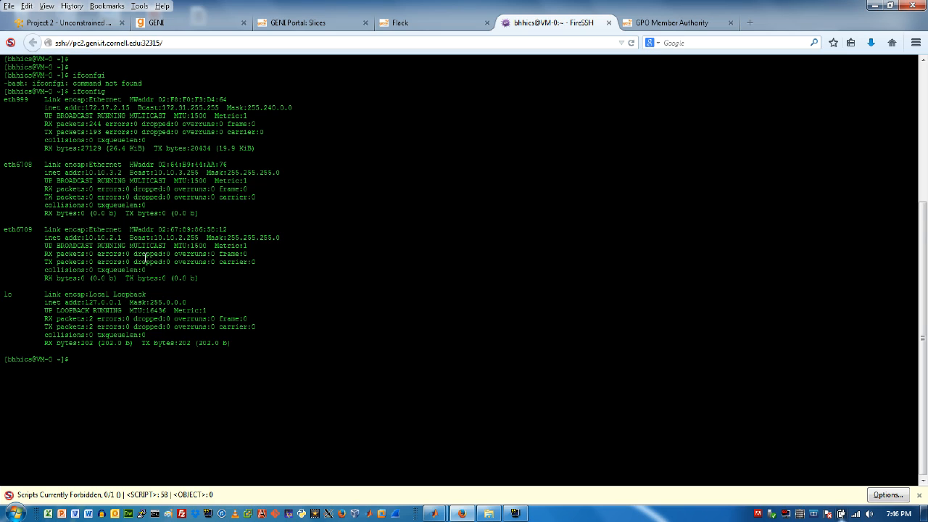
Step: Return to the slice topology in Flack and start an SSH session to VM from its details
{"action": "left_click", "coordinate": [425, 24]}
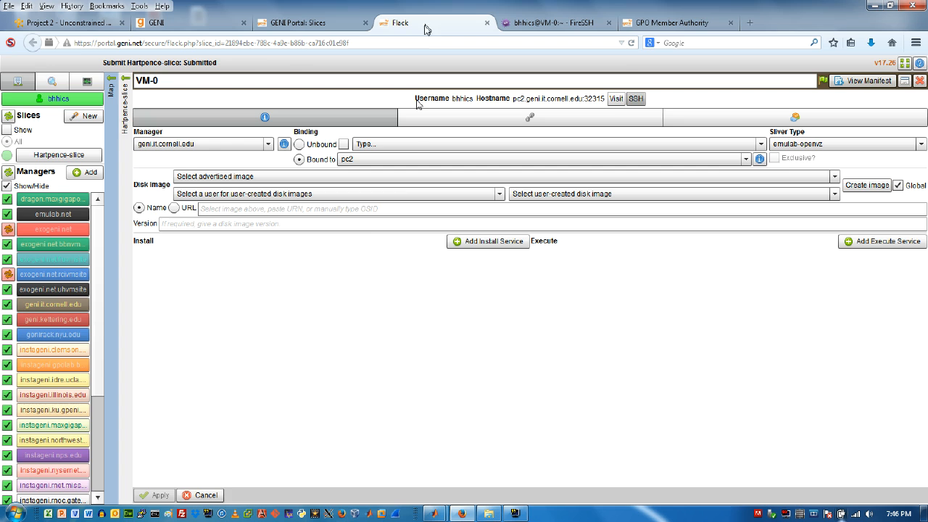
{"action": "left_click", "coordinate": [125, 182]}
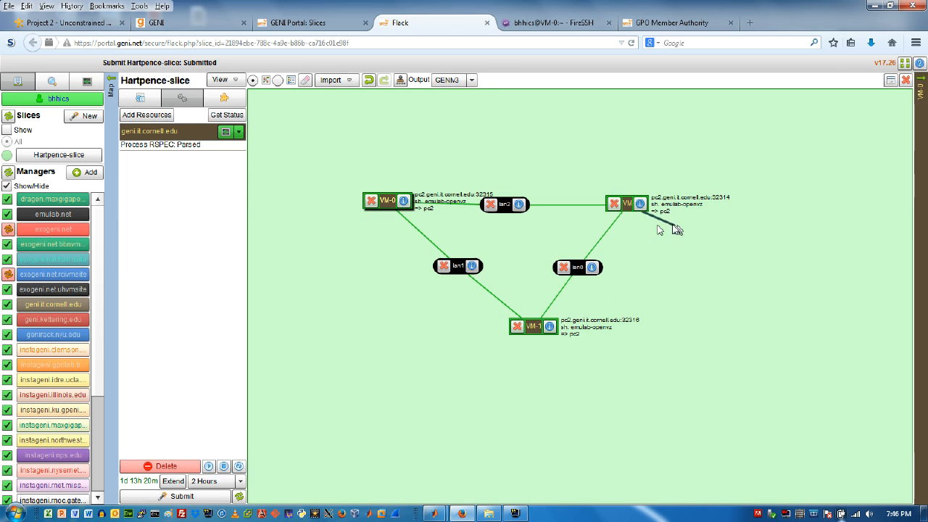
{"action": "left_click", "coordinate": [641, 204]}
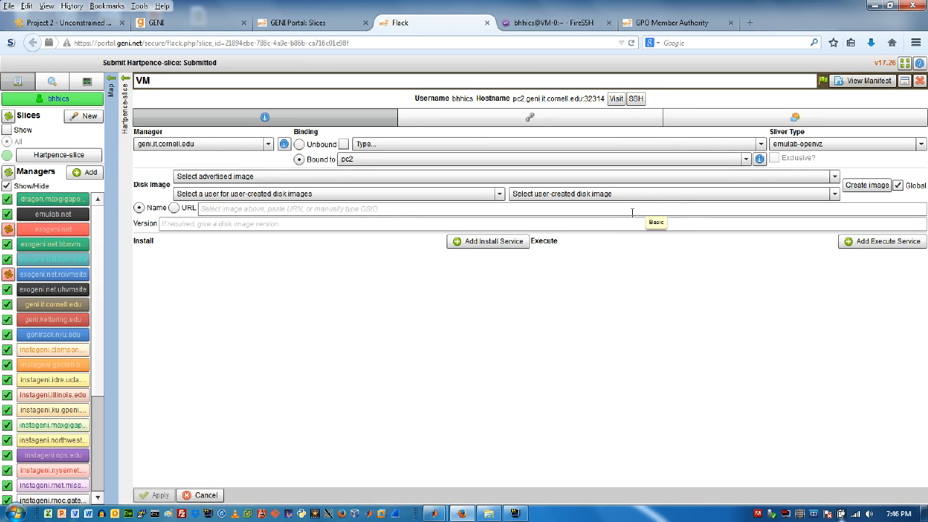
{"action": "left_click", "coordinate": [635, 98]}
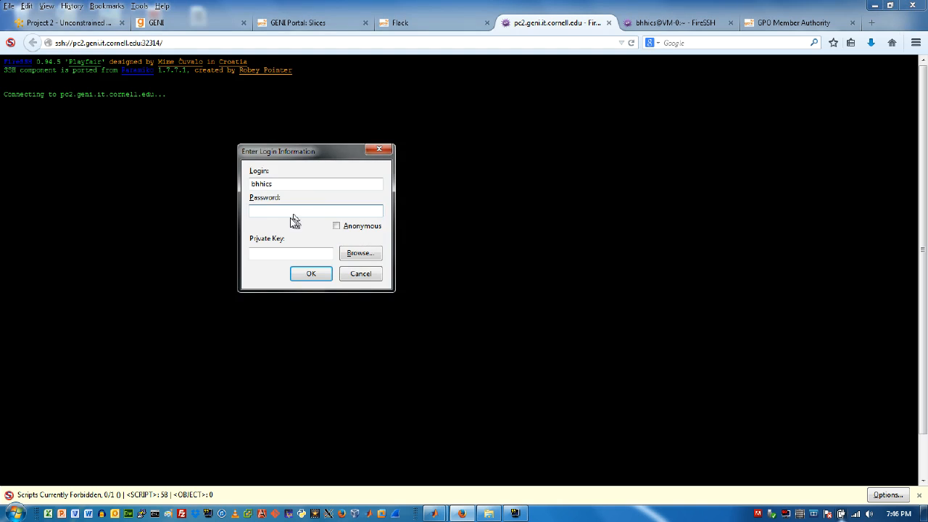
Step: Log in to VM with the password and the private key file id_geni_ssh_rsa, adding the server's host key to the cache
{"action": "type", "text": "••••••"}
{"action": "left_click", "coordinate": [346, 253]}
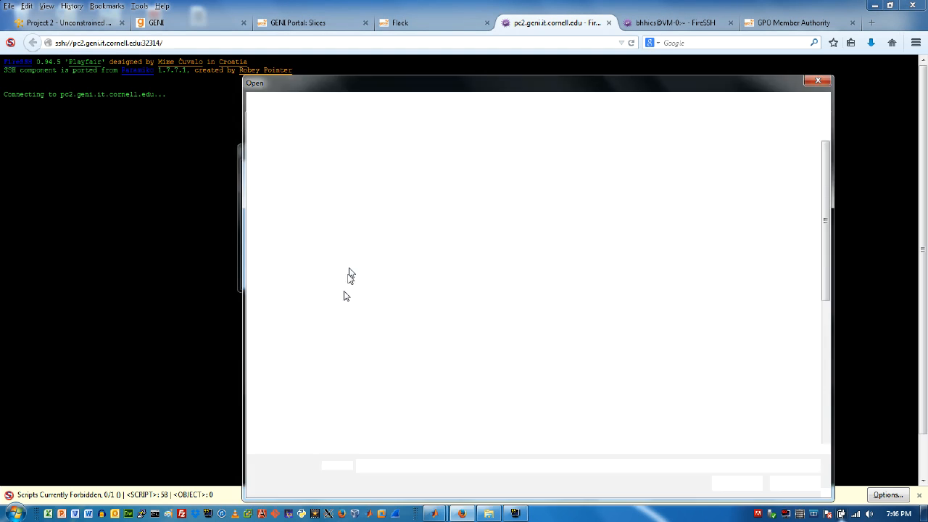
{"action": "double_click", "coordinate": [384, 398]}
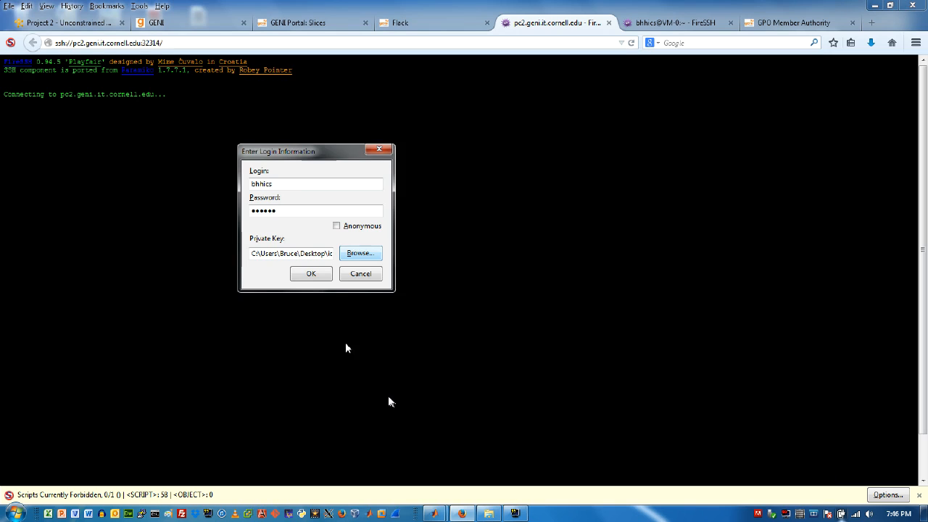
{"action": "left_click", "coordinate": [311, 275]}
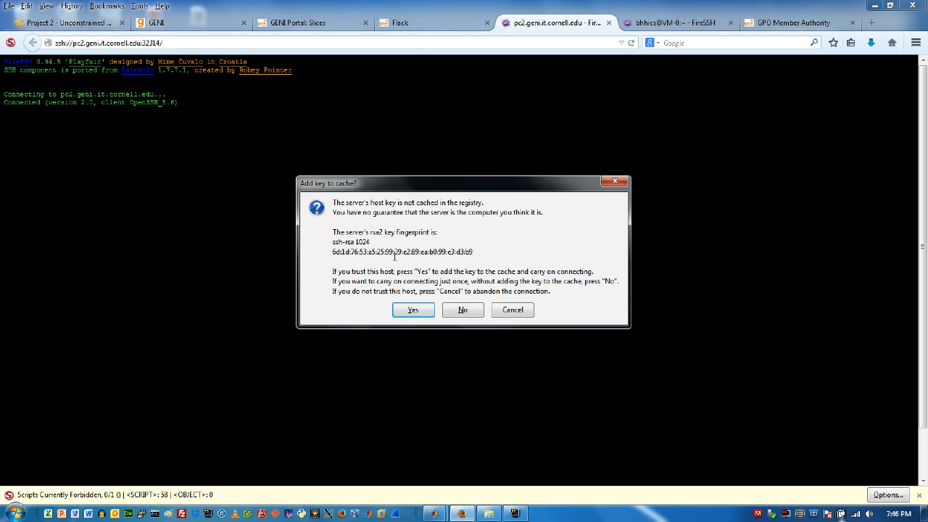
{"action": "left_click", "coordinate": [420, 310]}
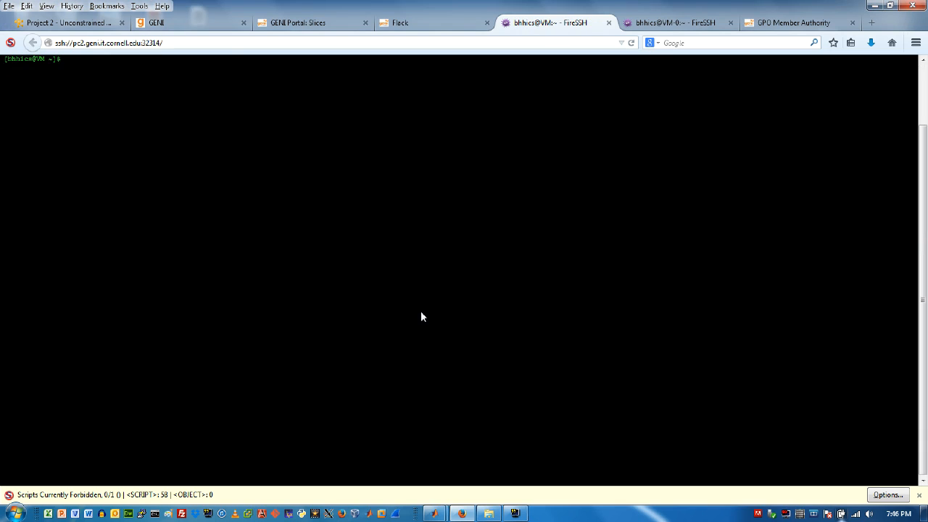
Step: Run ifconfig on VM and highlight the subnet mask of its second Ethernet interface
{"action": "key", "text": "Return"}
{"action": "key", "text": "Return"}
{"action": "type", "text": "ifconfig"}
{"action": "key", "text": "Return"}
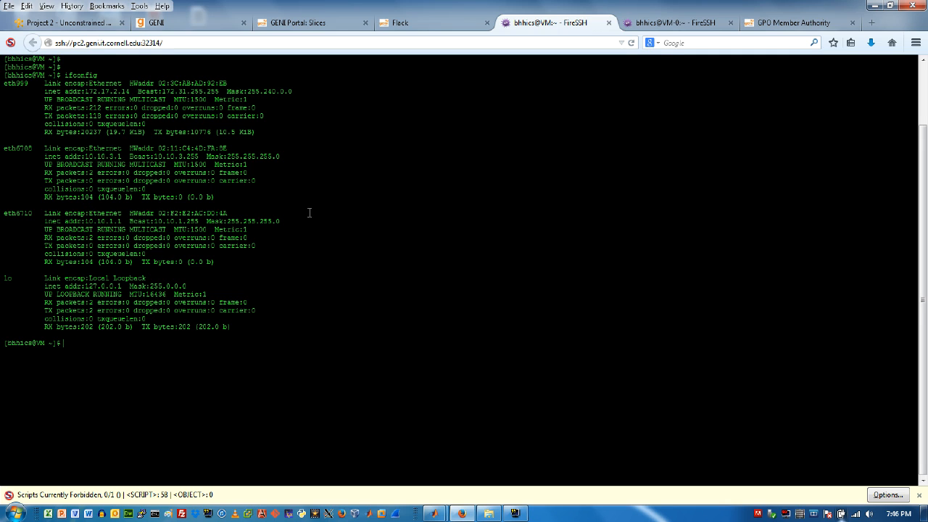
{"action": "left_click_drag", "start_coordinate": [226, 156], "coordinate": [284, 156]}
Step: Ping 10.10.3.1 from the VM-0 session and stop the ping after a few replies
{"action": "left_click", "coordinate": [667, 24]}
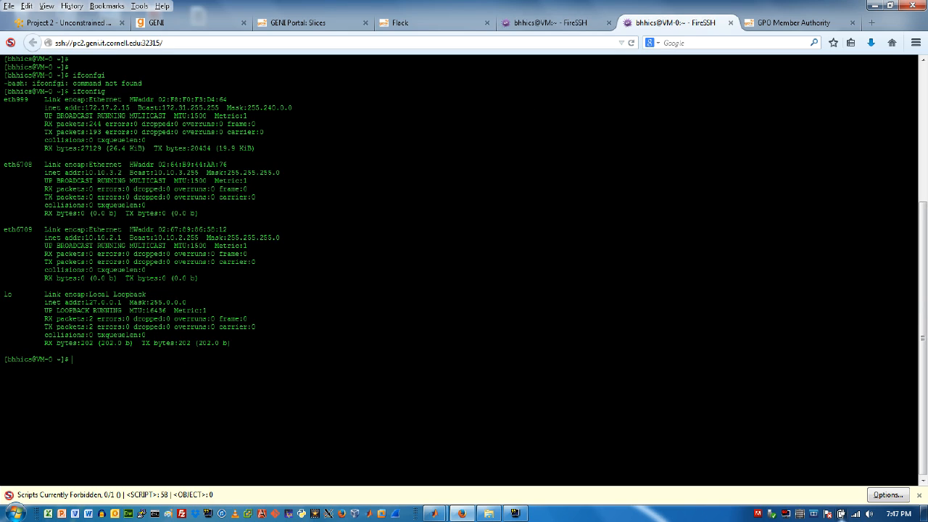
{"action": "type", "text": "ping 10.10.3.1"}
{"action": "key", "text": "Return"}
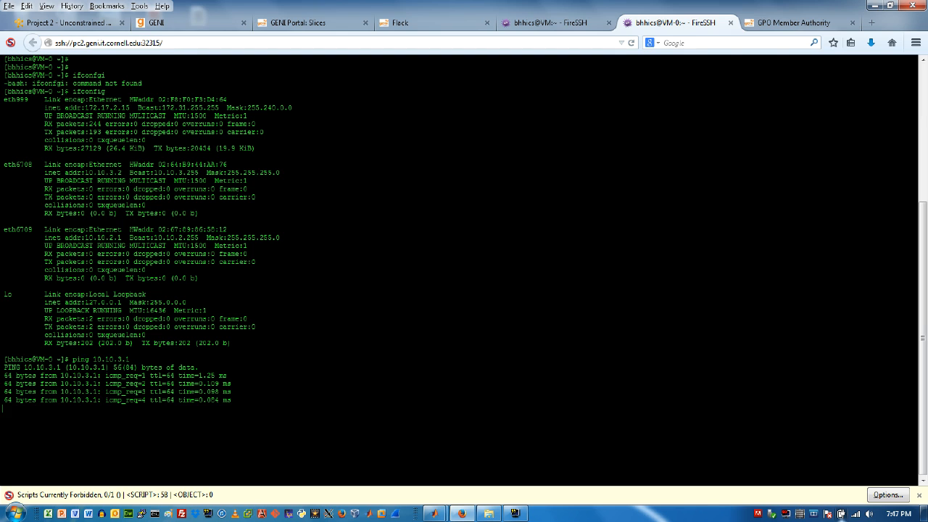
{"action": "key", "text": "ctrl+c"}
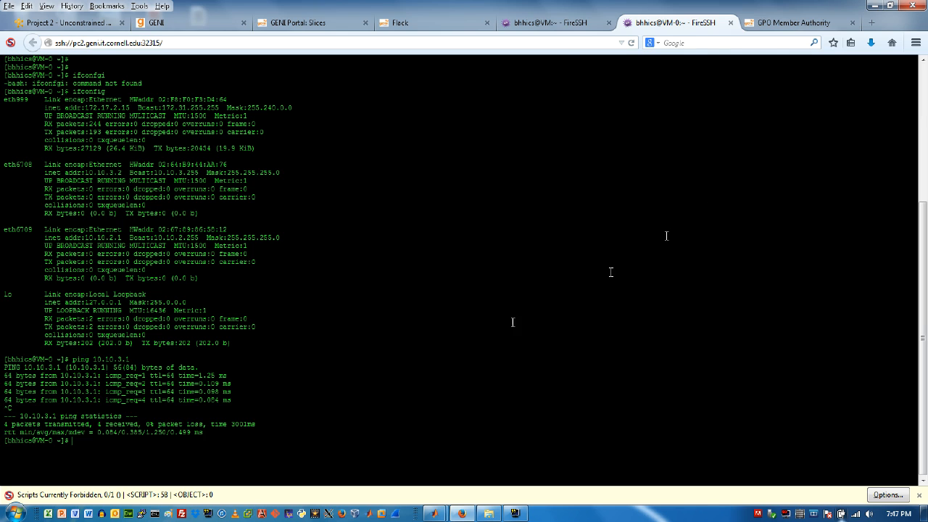
Step: Return to the slice topology in Flack, delete the slice's resources everywhere, and confirm the deallocation
{"action": "left_click", "coordinate": [435, 26]}
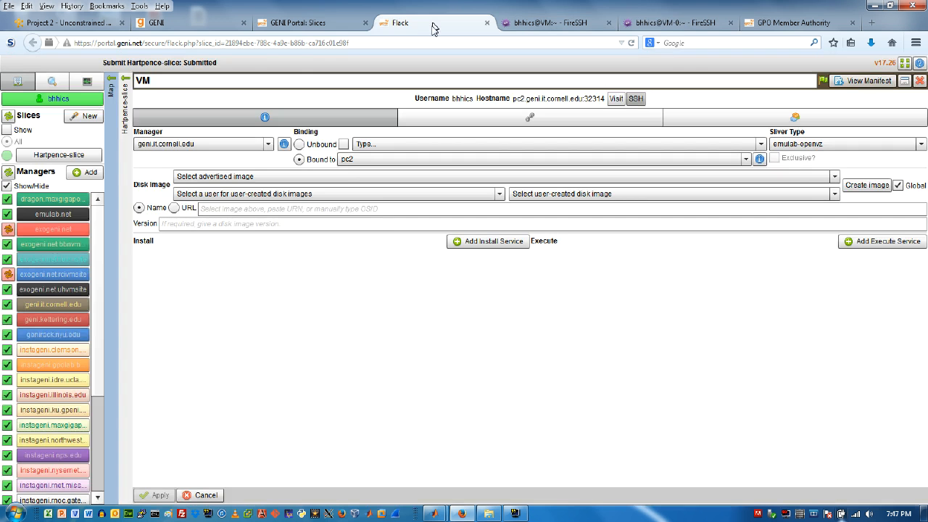
{"action": "left_click", "coordinate": [127, 117]}
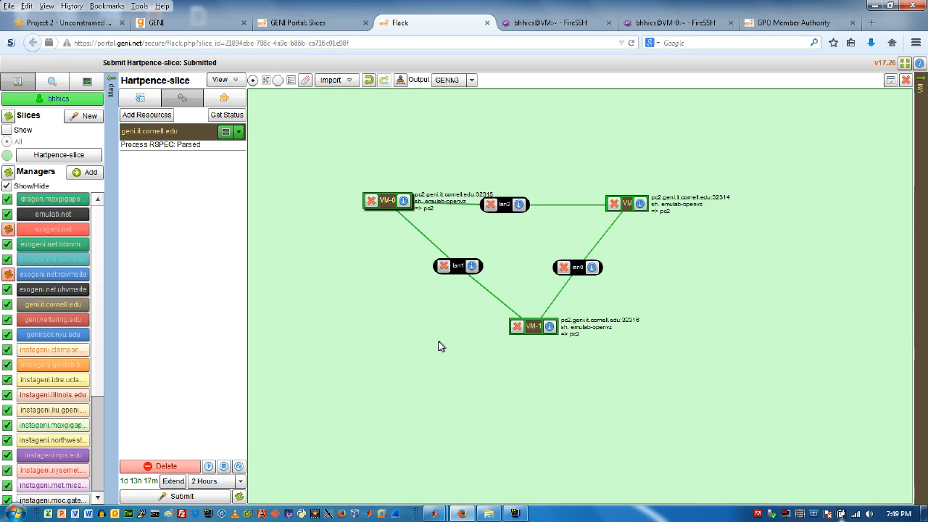
{"action": "left_click_drag", "start_coordinate": [458, 266], "coordinate": [366, 321]}
{"action": "left_click", "coordinate": [164, 468]}
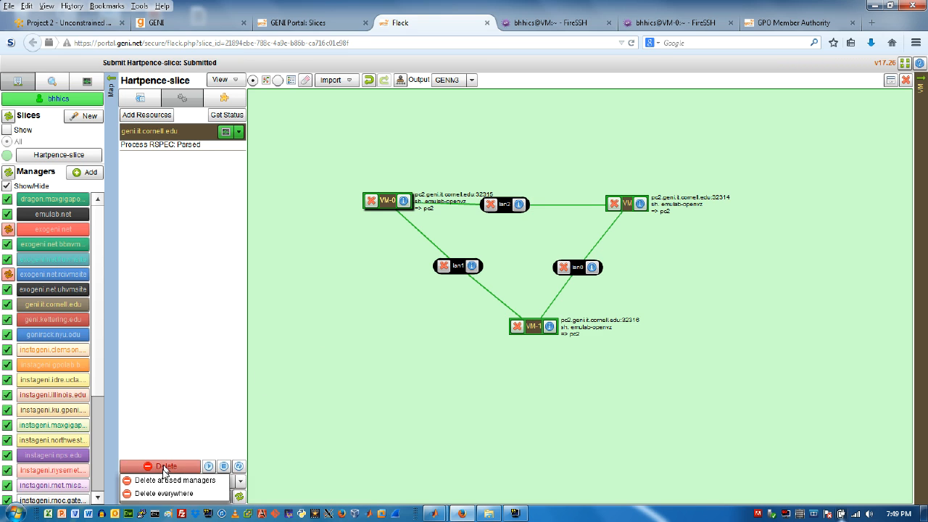
{"action": "left_click", "coordinate": [164, 493]}
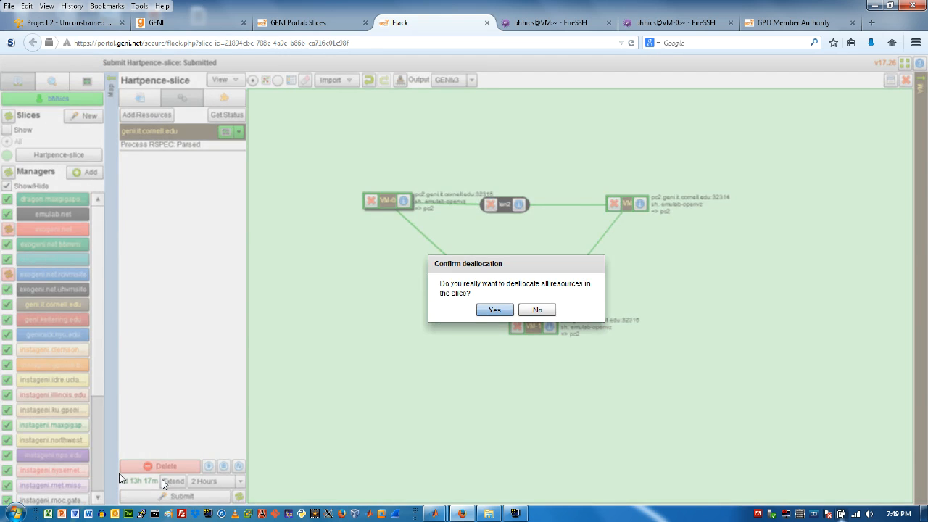
{"action": "left_click", "coordinate": [494, 310]}
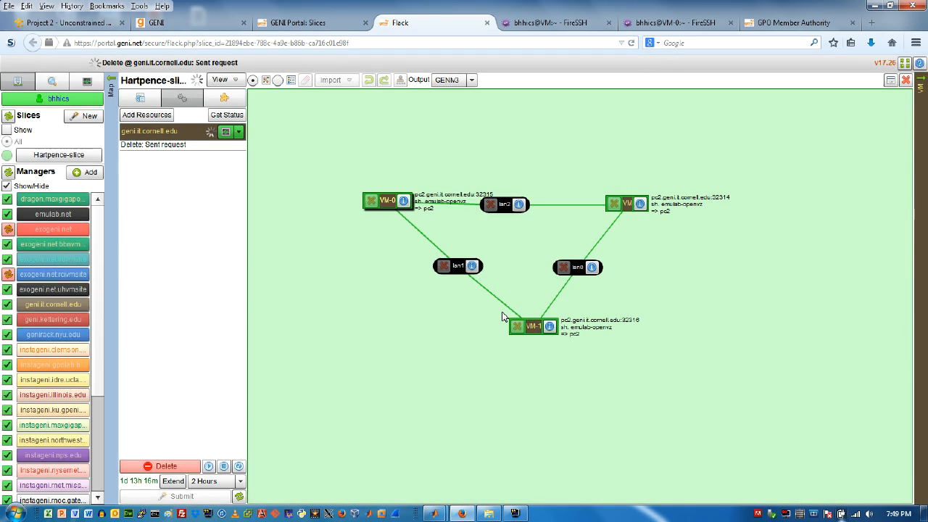